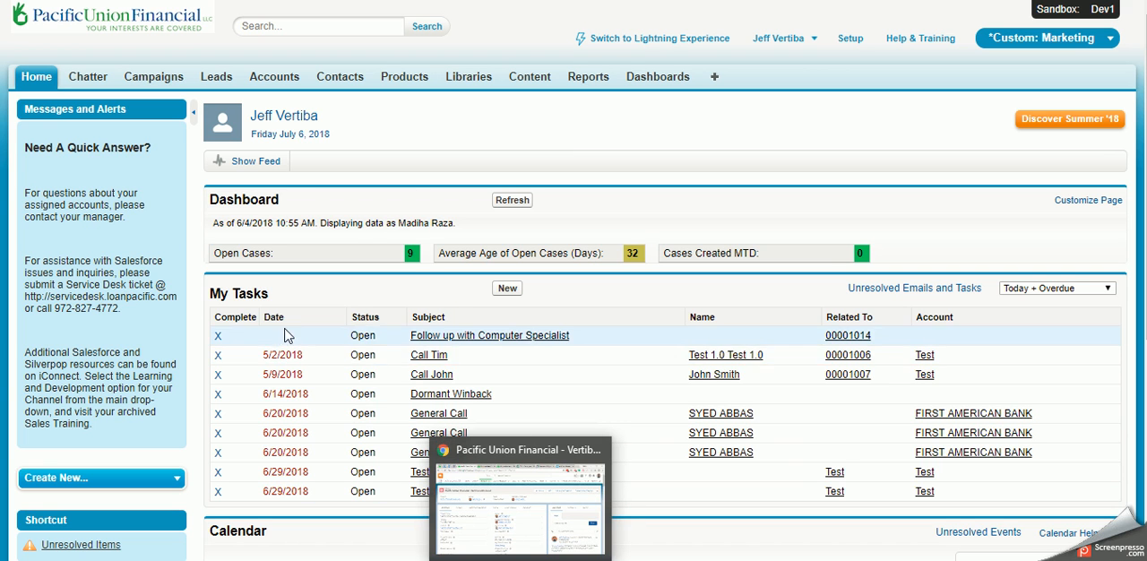
Step: Look over the home page's Dashboard, My Tasks and Calendar sections
left_click(34, 86)
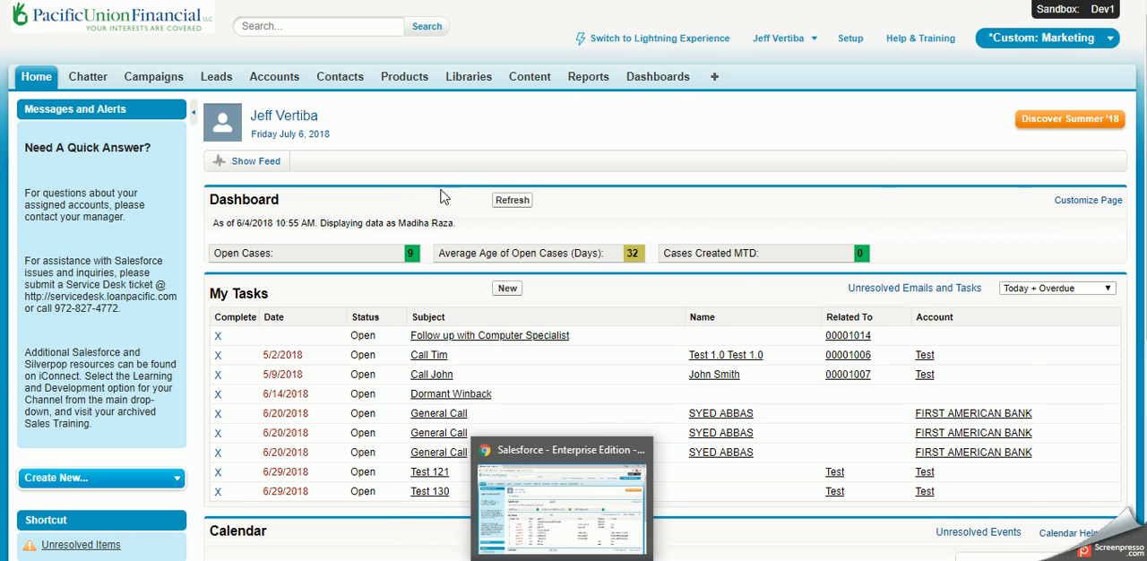
scroll(434, 191, "down", 1)
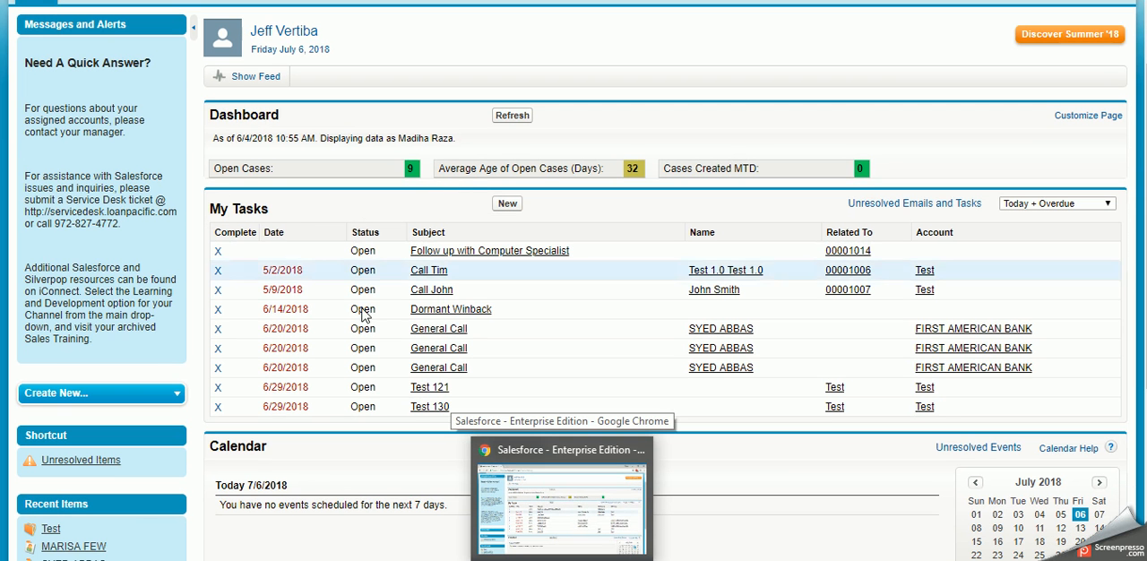
left_click(520, 559)
left_click(536, 559)
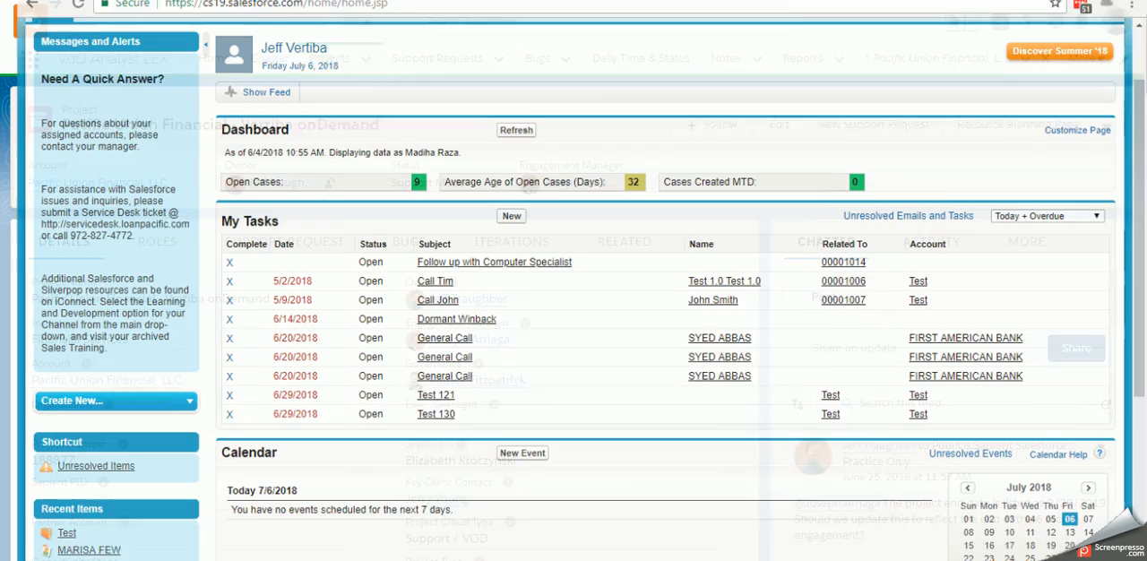
scroll(269, 301, "down", 2)
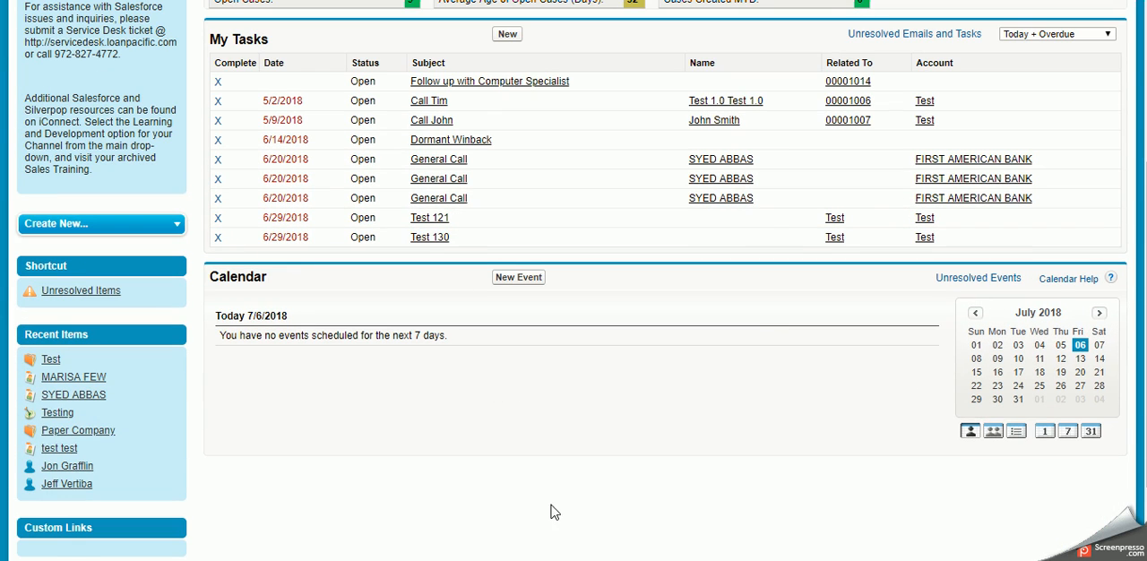
scroll(553, 511, "up", 3)
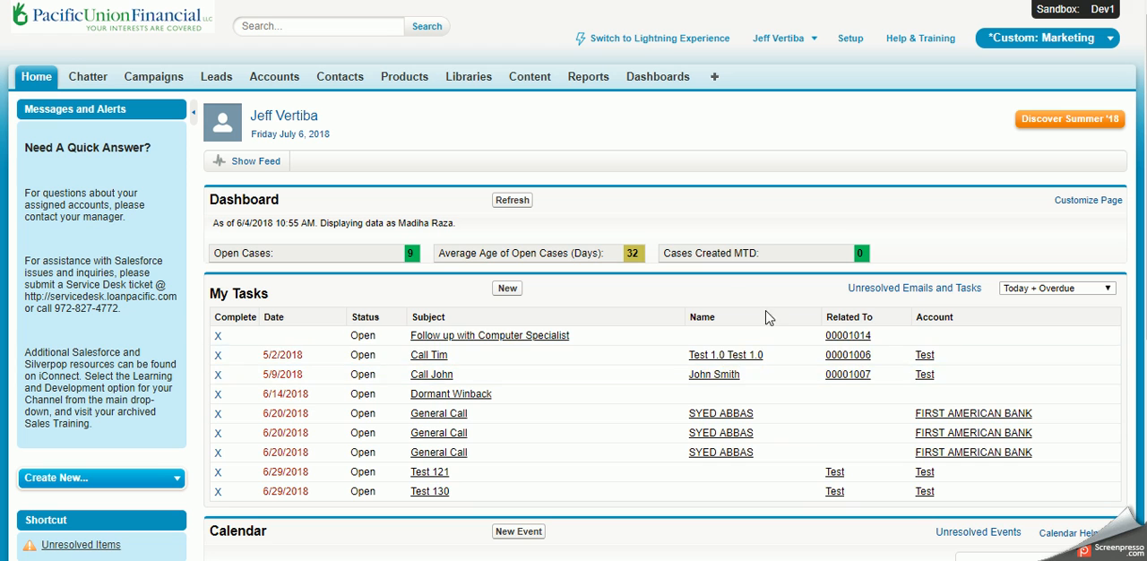
Step: Filter the My Tasks list by Overdue, Today and This Month in turn, ending with All Open
left_click(1066, 288)
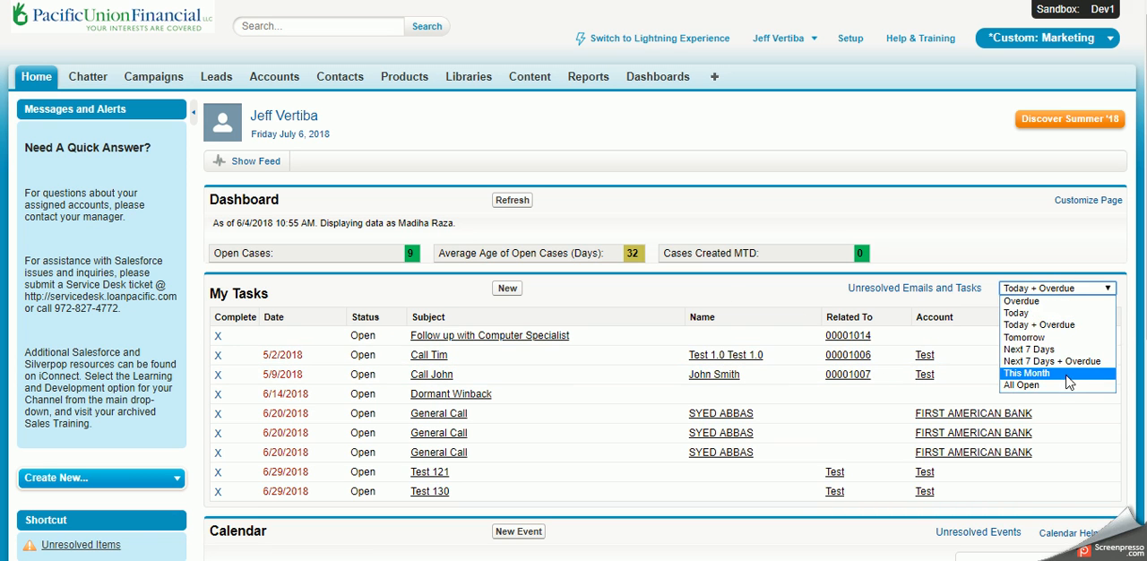
left_click(1072, 302)
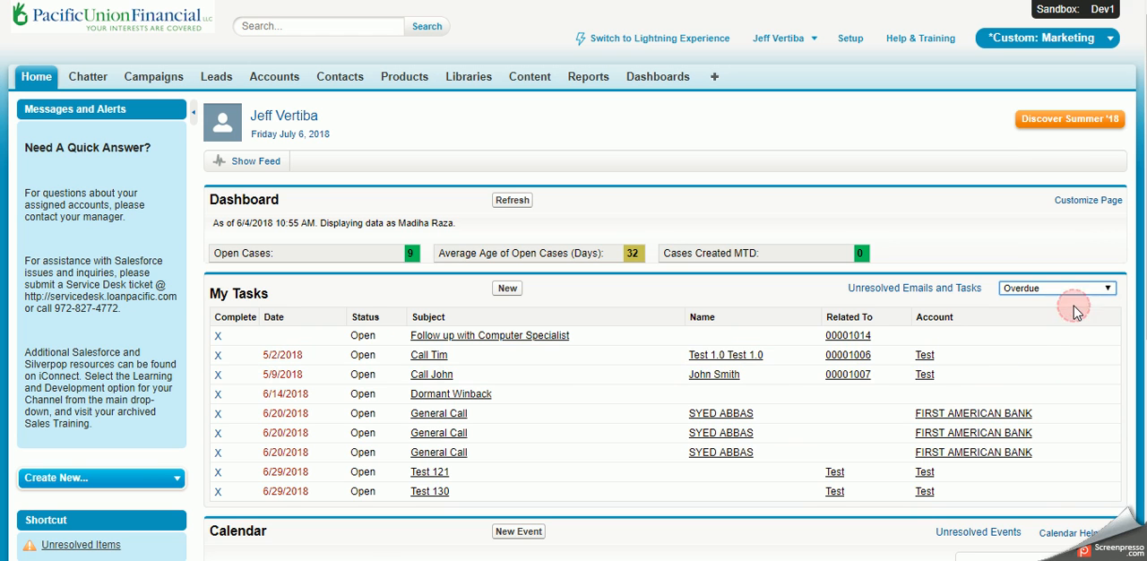
left_click(1066, 289)
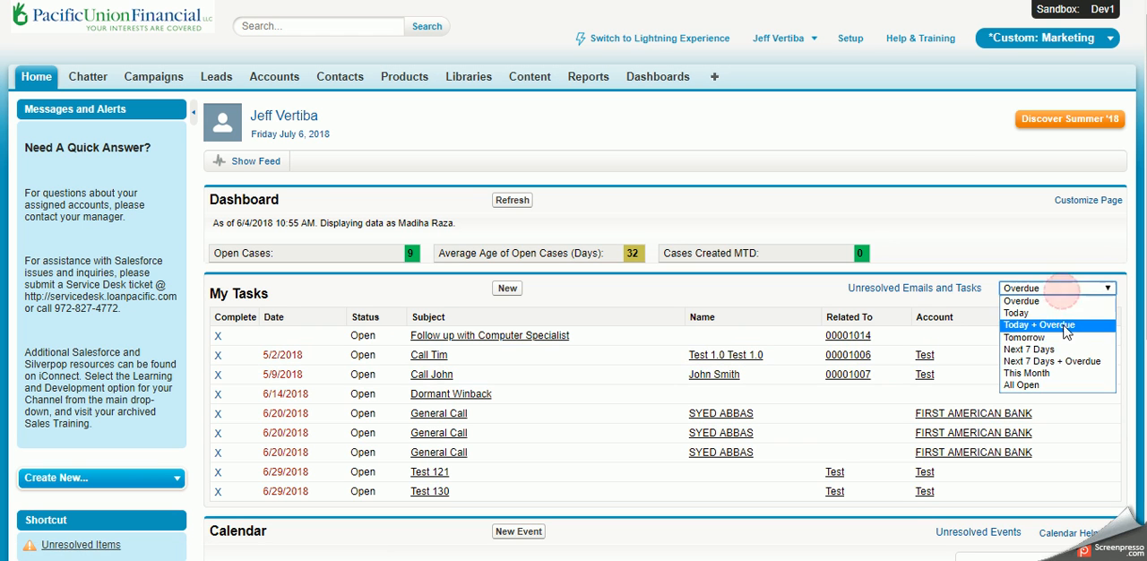
left_click(1056, 314)
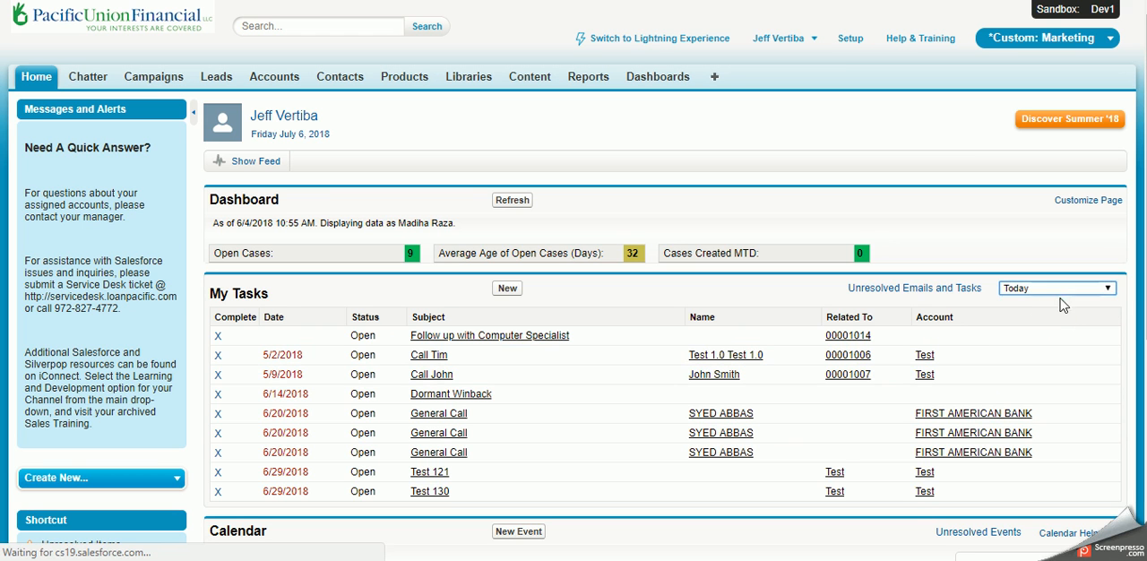
left_click(1059, 289)
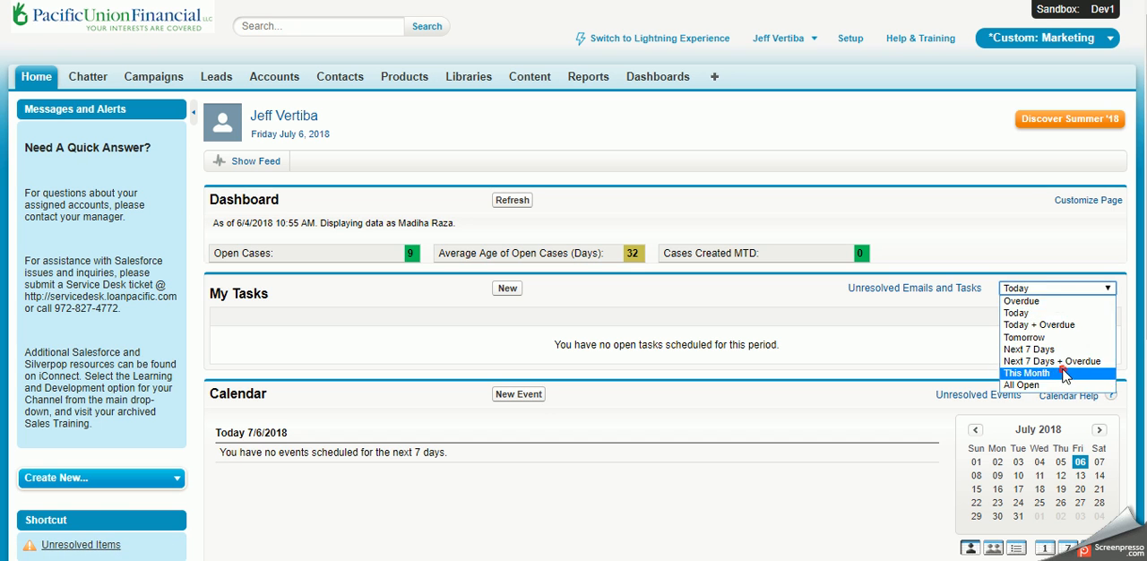
left_click(1063, 372)
left_click(1050, 292)
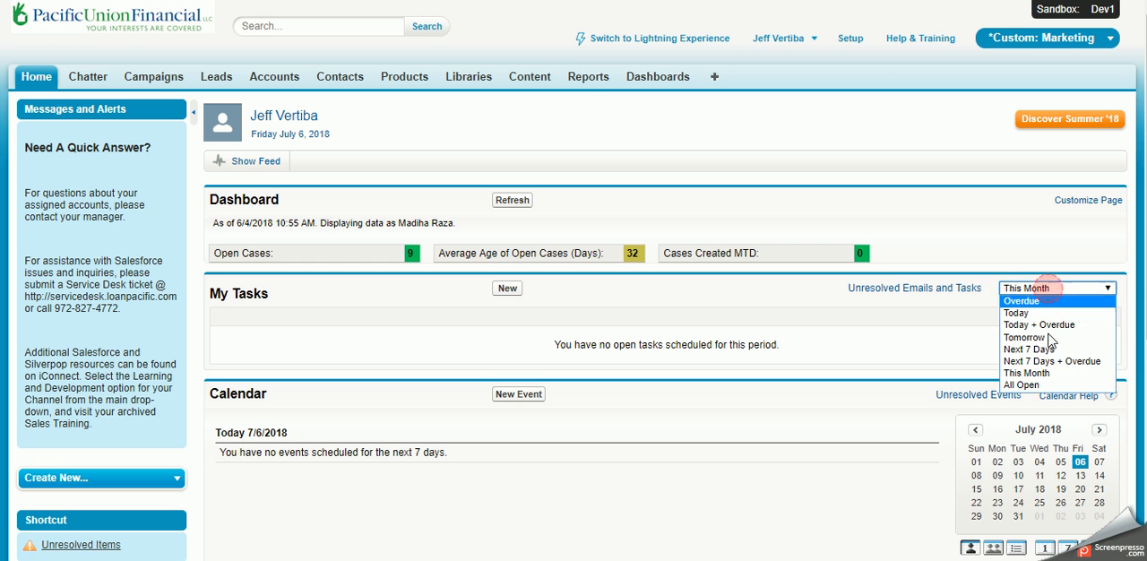
left_click(1055, 387)
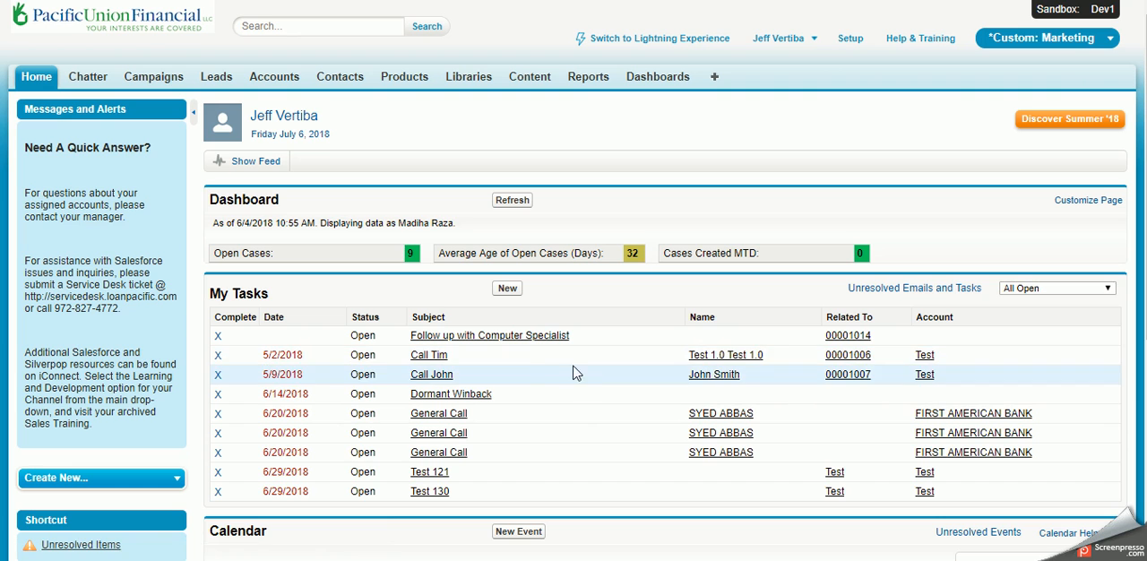
Step: Advance the home page calendar to August 2018, view the August 7 day schedule, and return to the home page
scroll(485, 305, "down", 2)
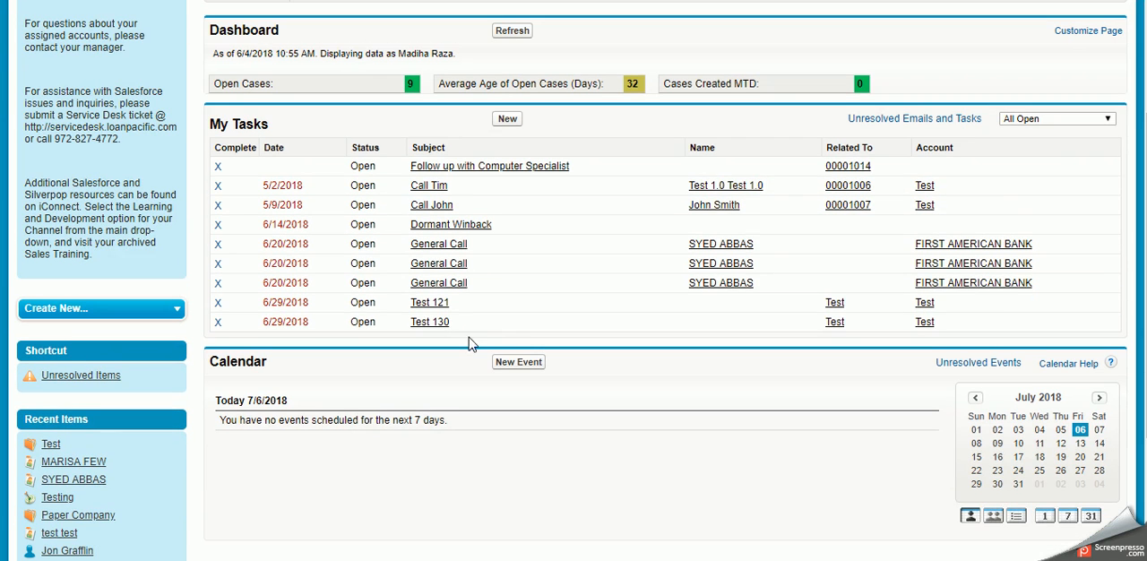
scroll(507, 325, "down", 2)
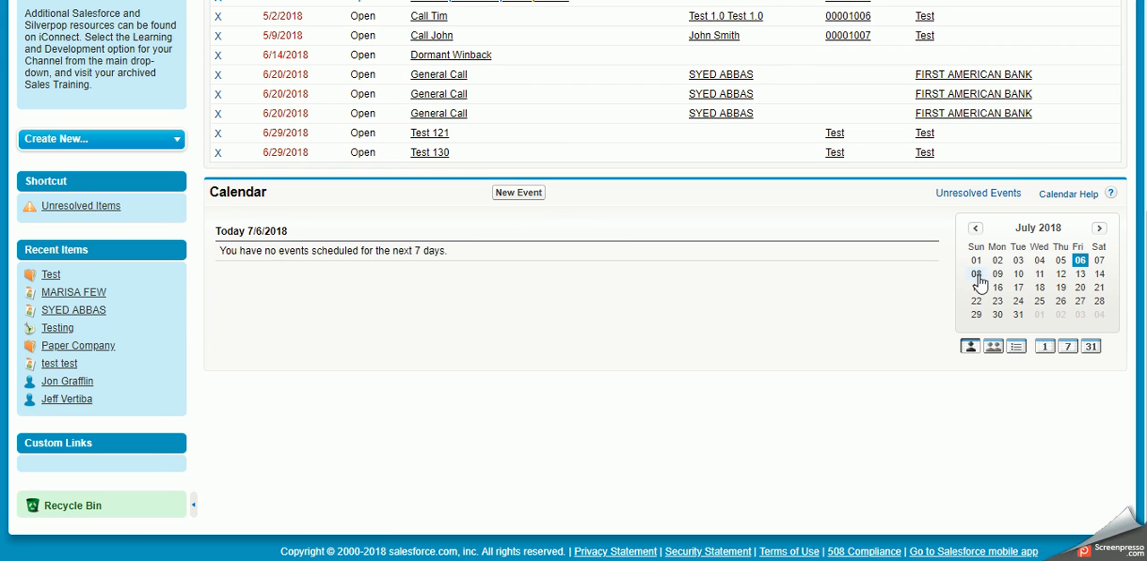
left_click(1097, 228)
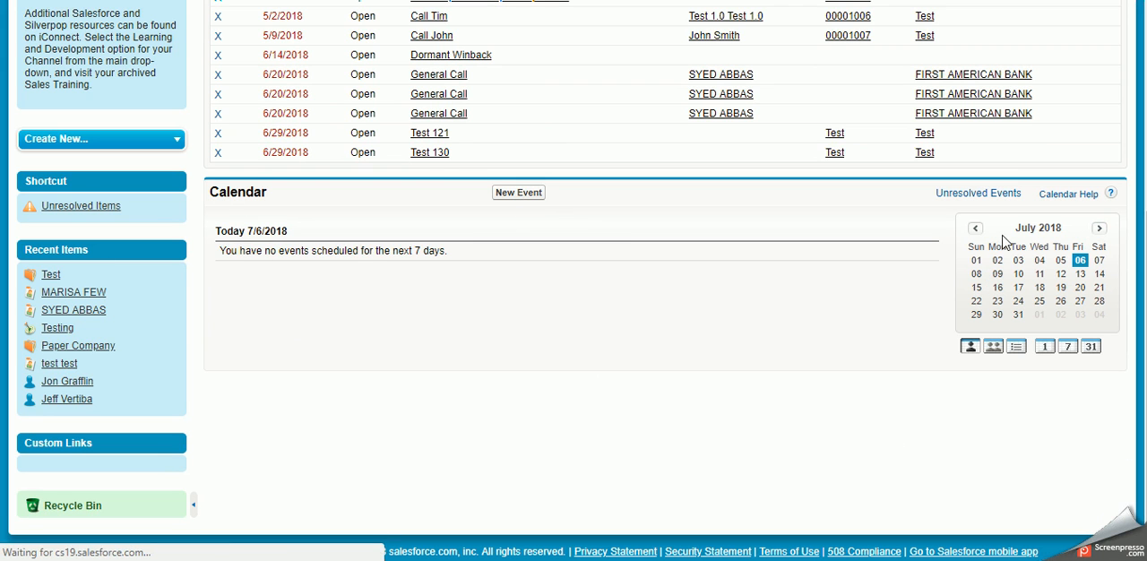
scroll(983, 243, "down", 3)
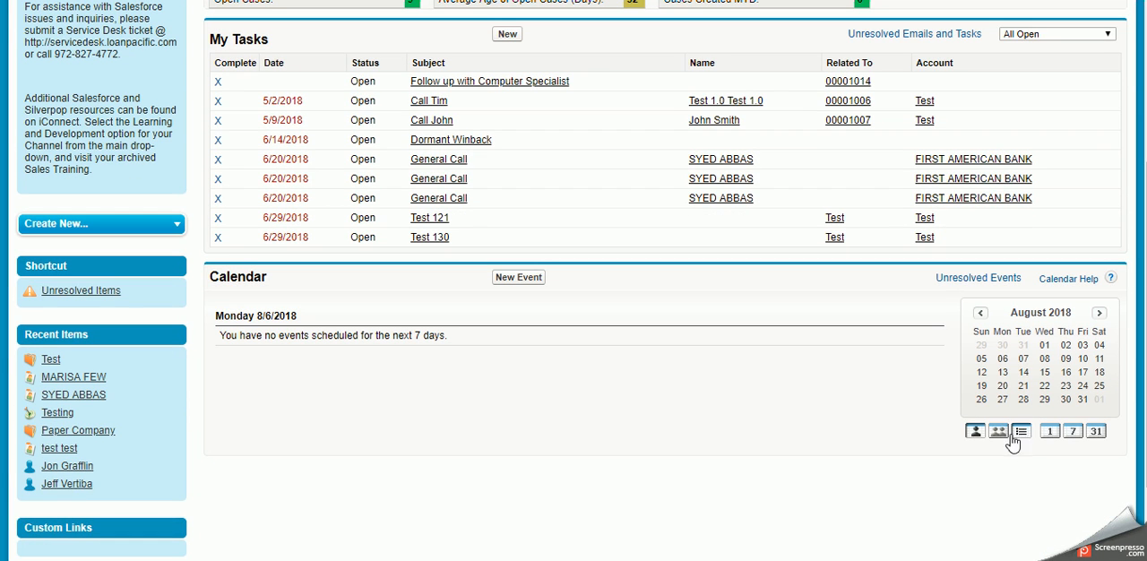
left_click(1026, 361)
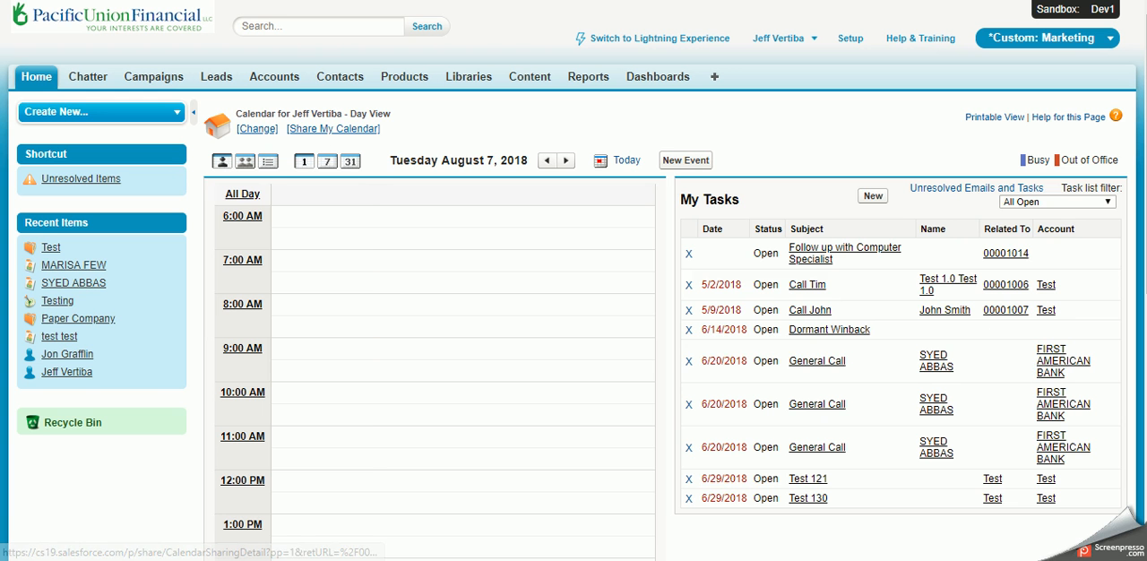
key("alt+Left")
scroll(406, 353, "up", 3)
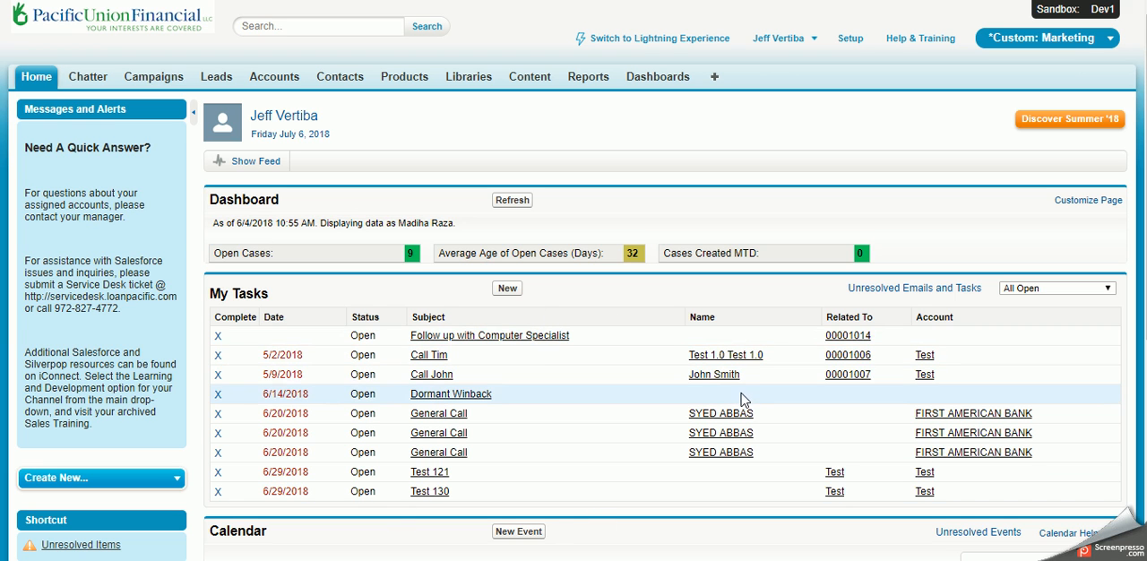
Step: Start a new task of type Call with the subject "Call Client"
left_click(505, 289)
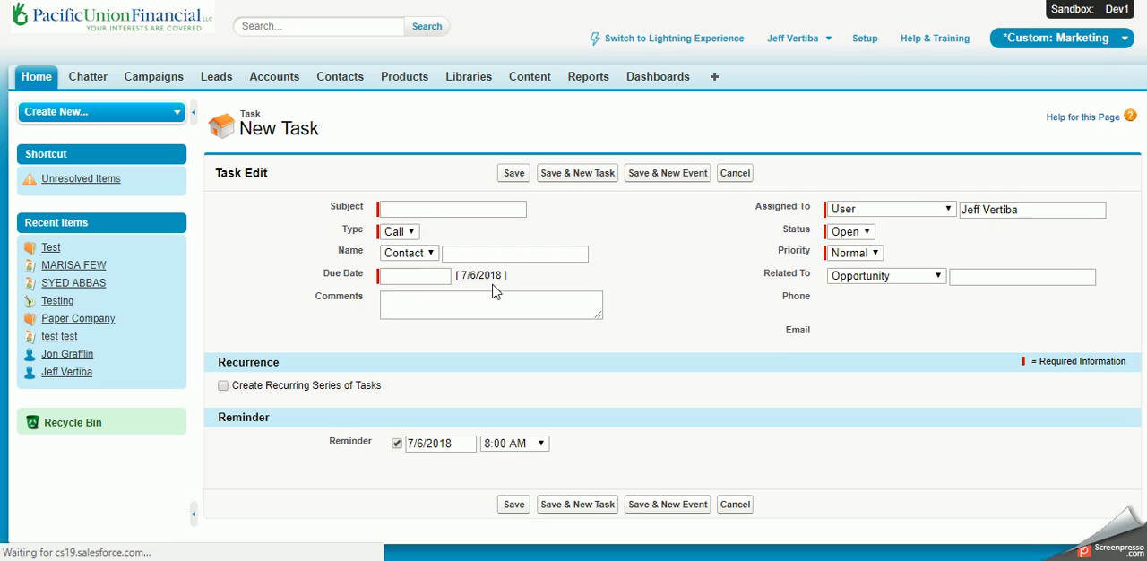
left_click(417, 233)
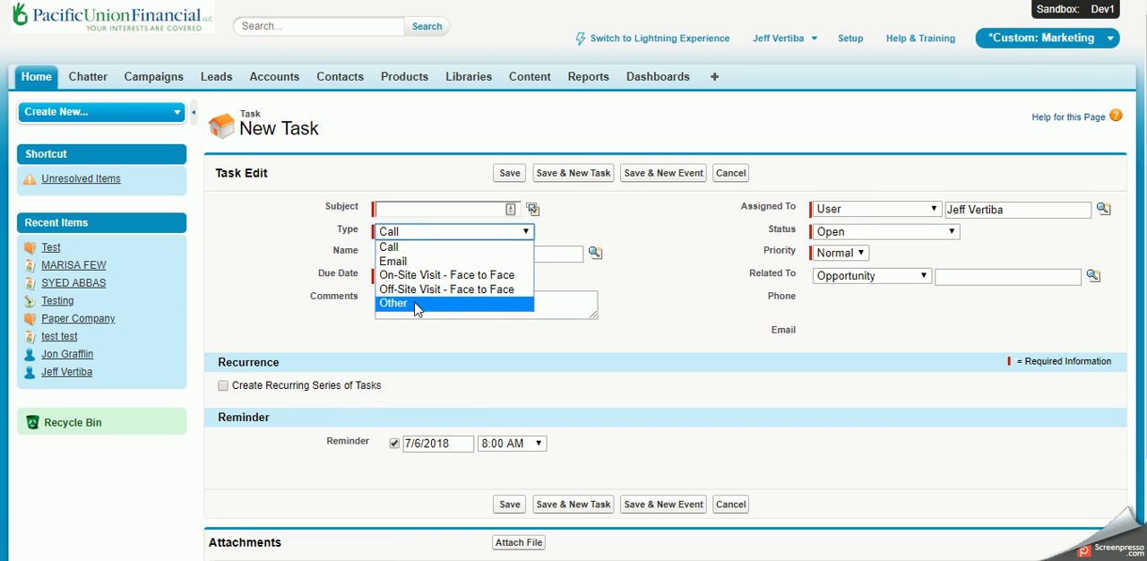
left_click(308, 231)
left_click(428, 211)
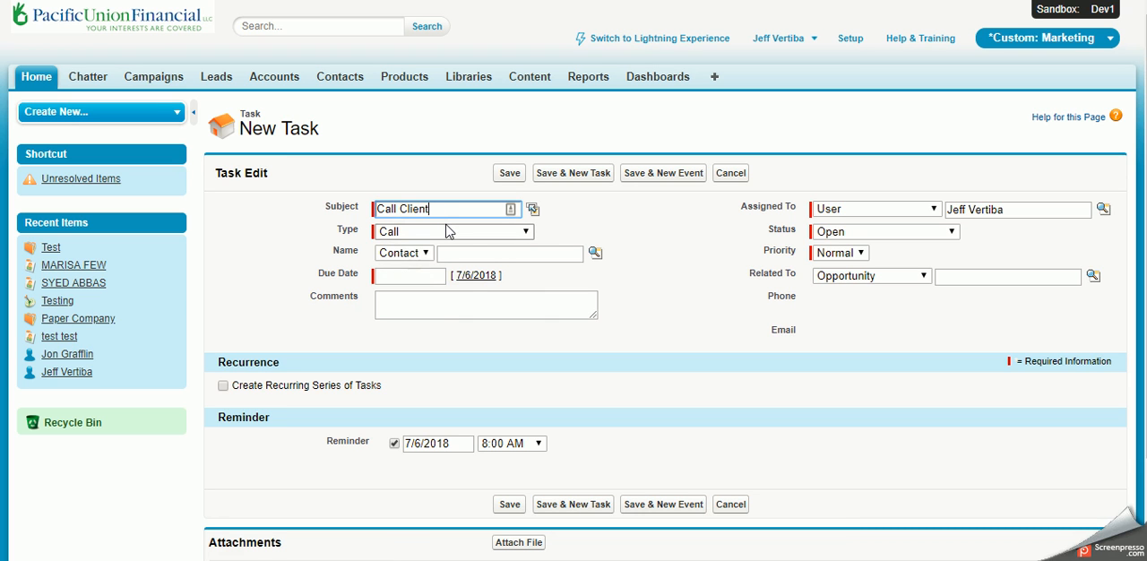
Step: Search the contacts for "test" and relate the contact from the Testing account to the new task
left_click(571, 253)
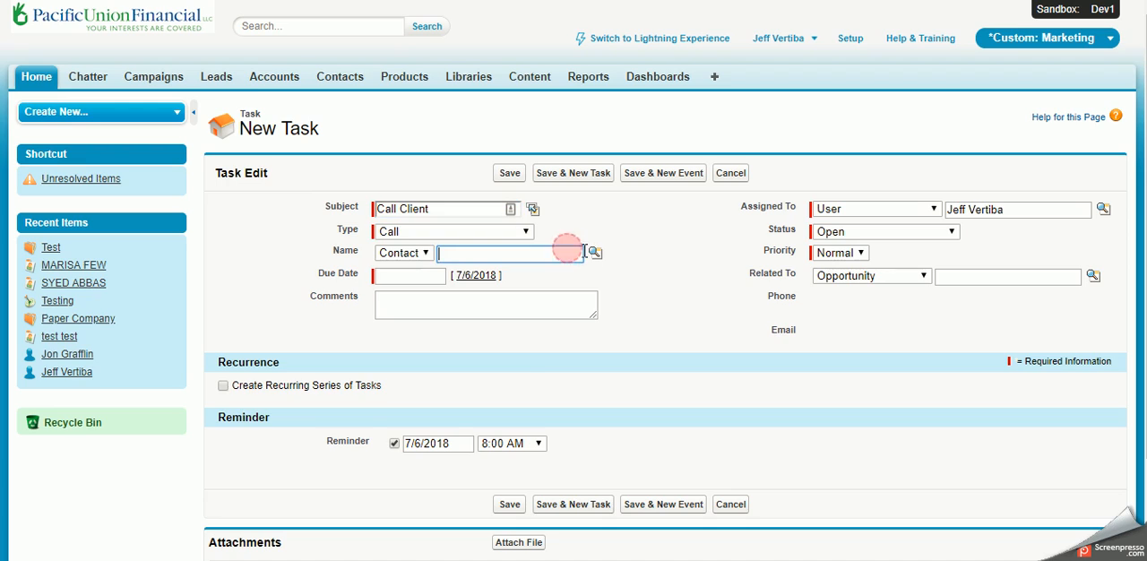
left_click(593, 252)
type("test")
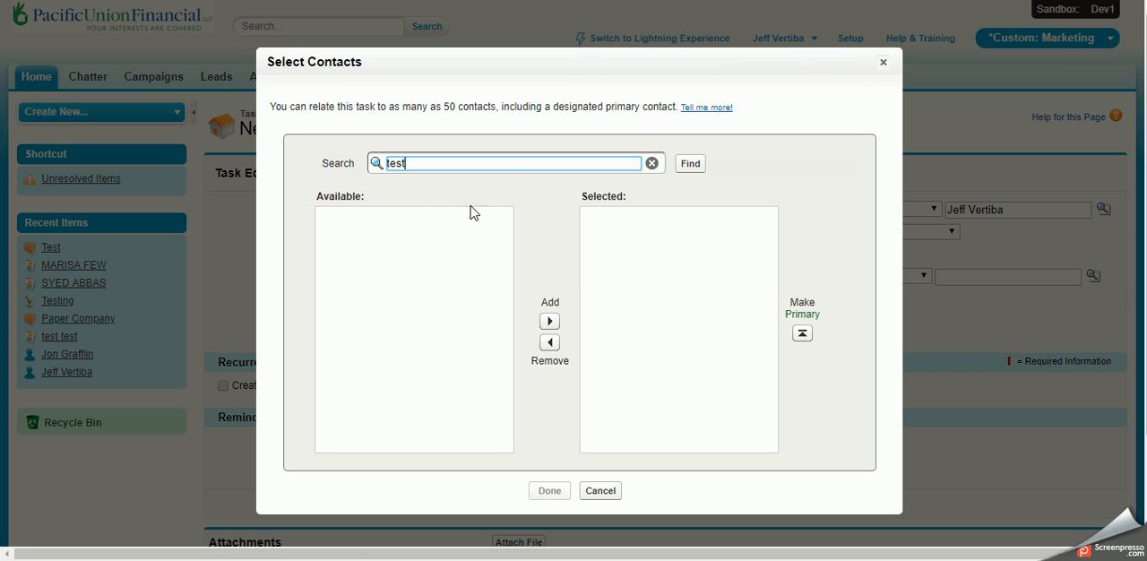
left_click(689, 167)
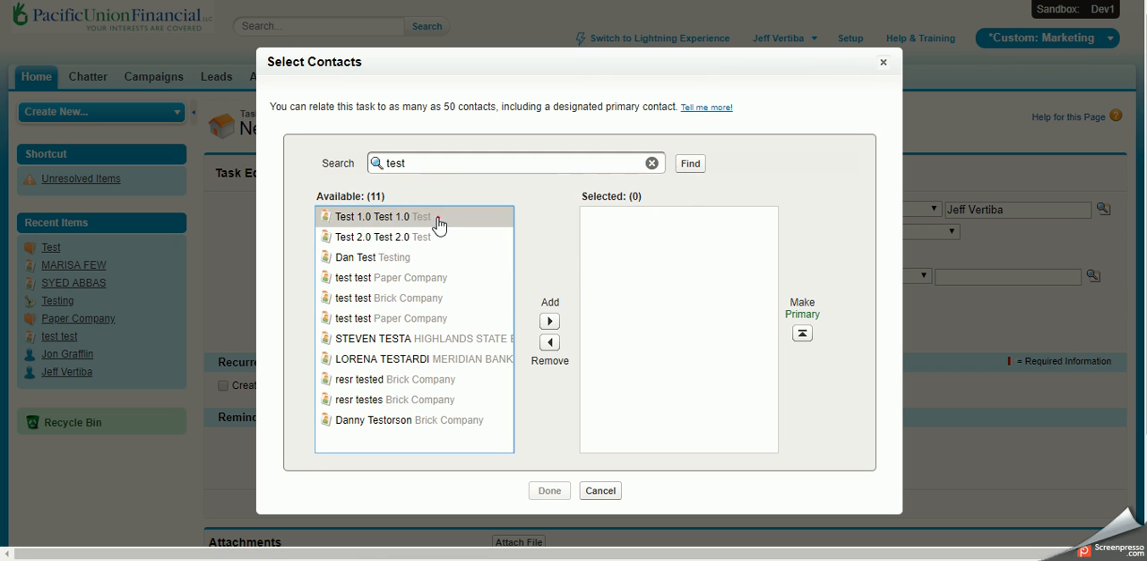
left_click(446, 257)
left_click(549, 320)
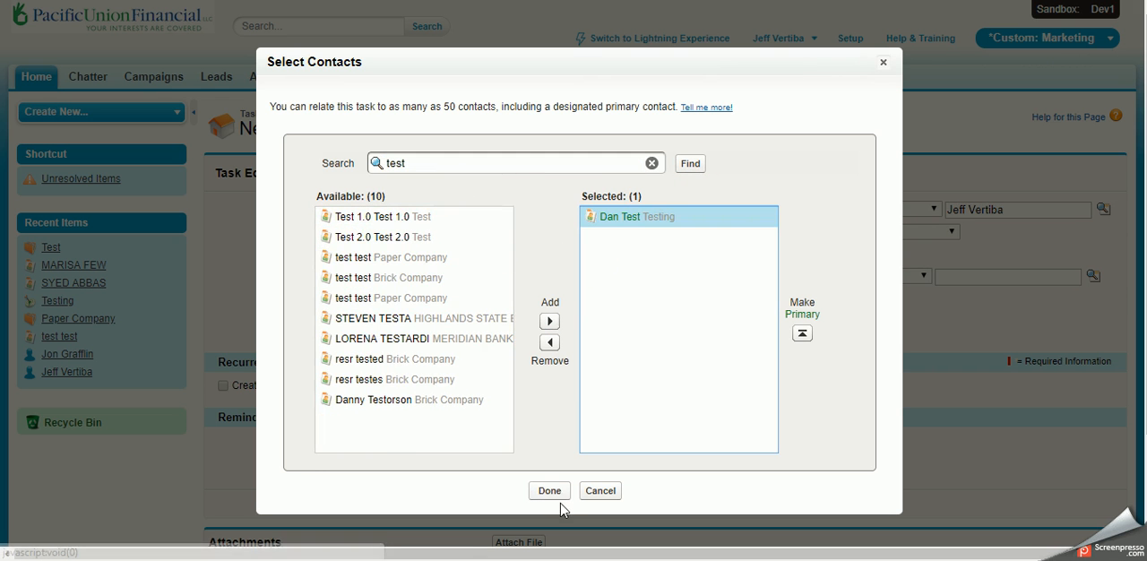
left_click(549, 491)
Step: Set the task's due date to 7/9/2018, its status to Open and its priority to High
left_click(421, 277)
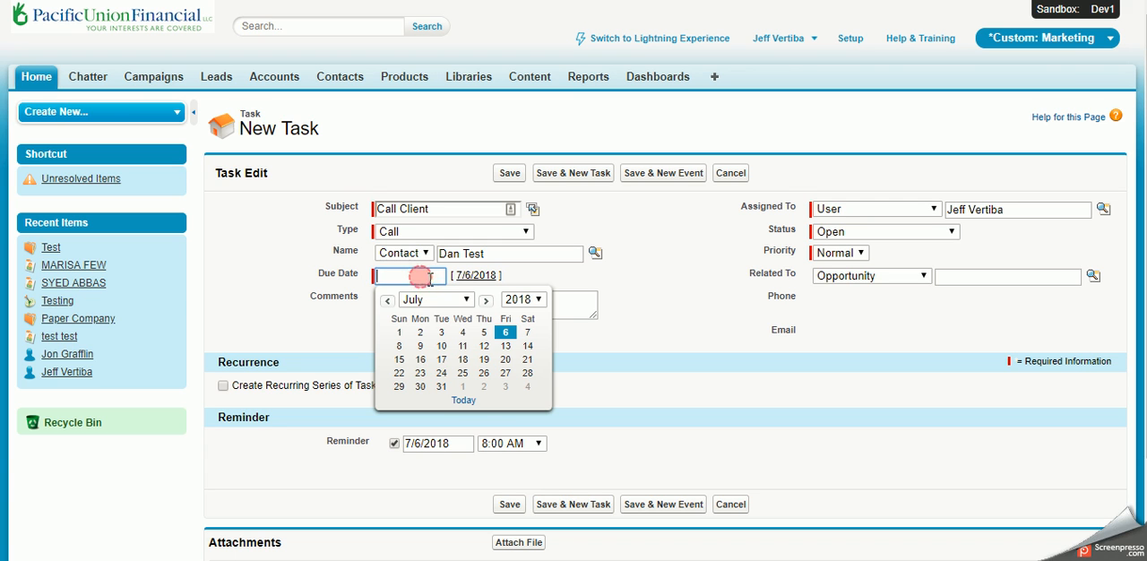
left_click(420, 346)
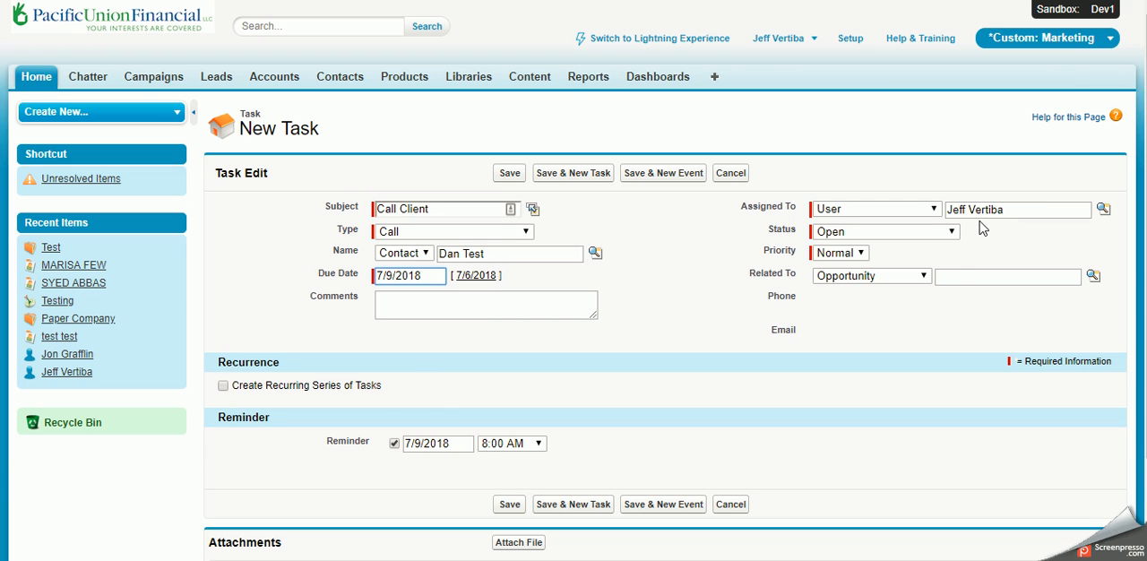
left_click(910, 235)
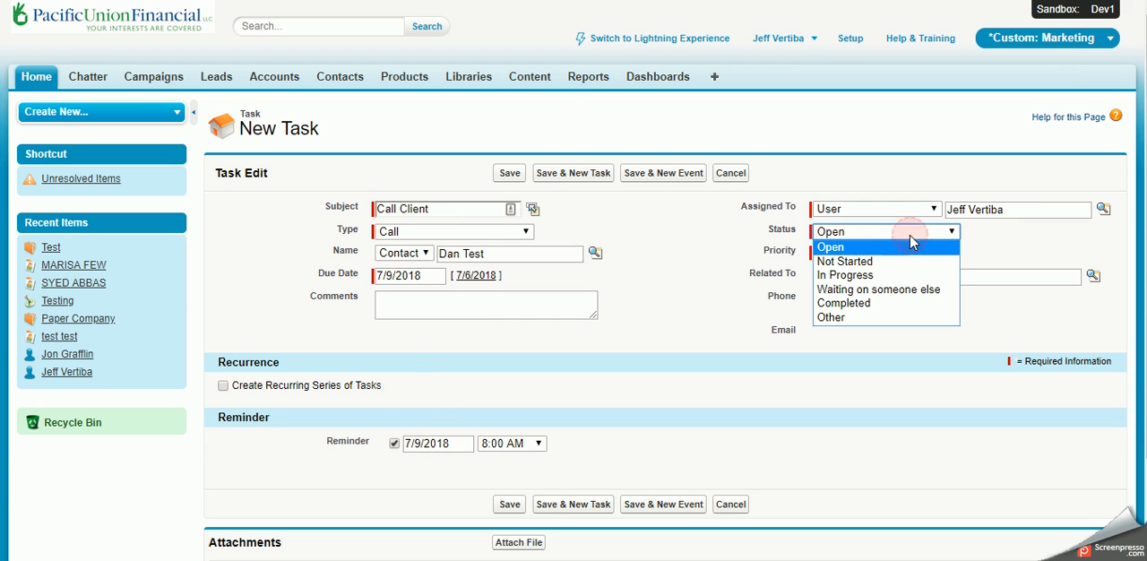
left_click(864, 250)
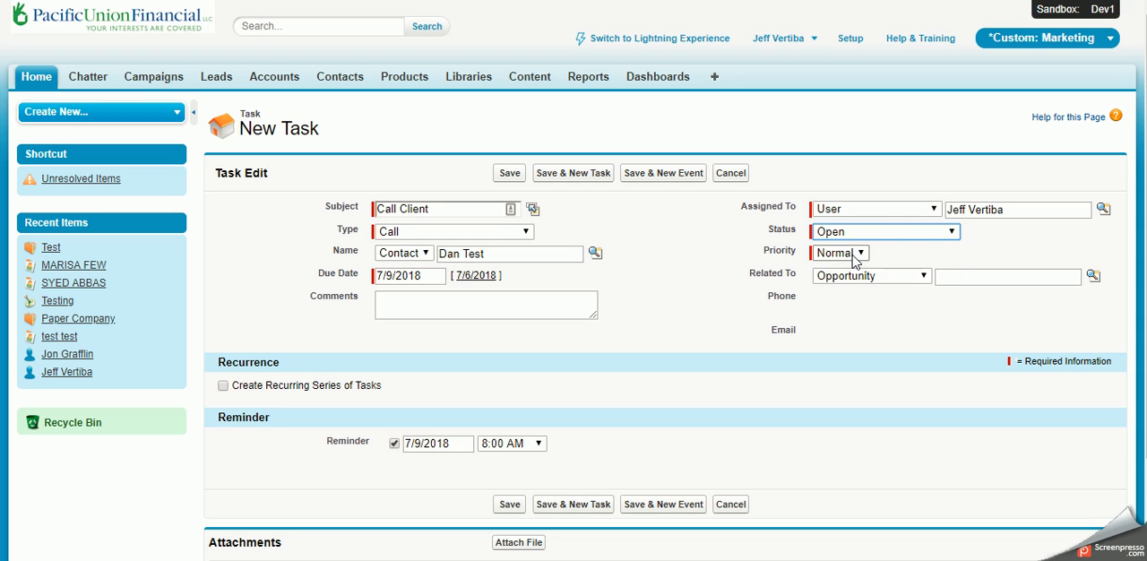
left_click(855, 256)
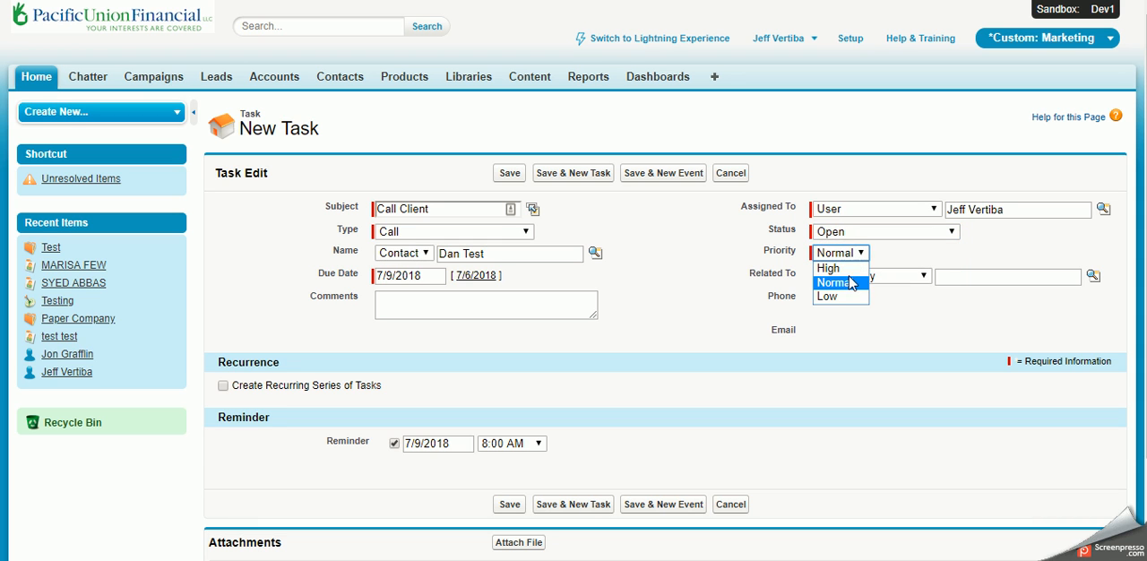
left_click(833, 267)
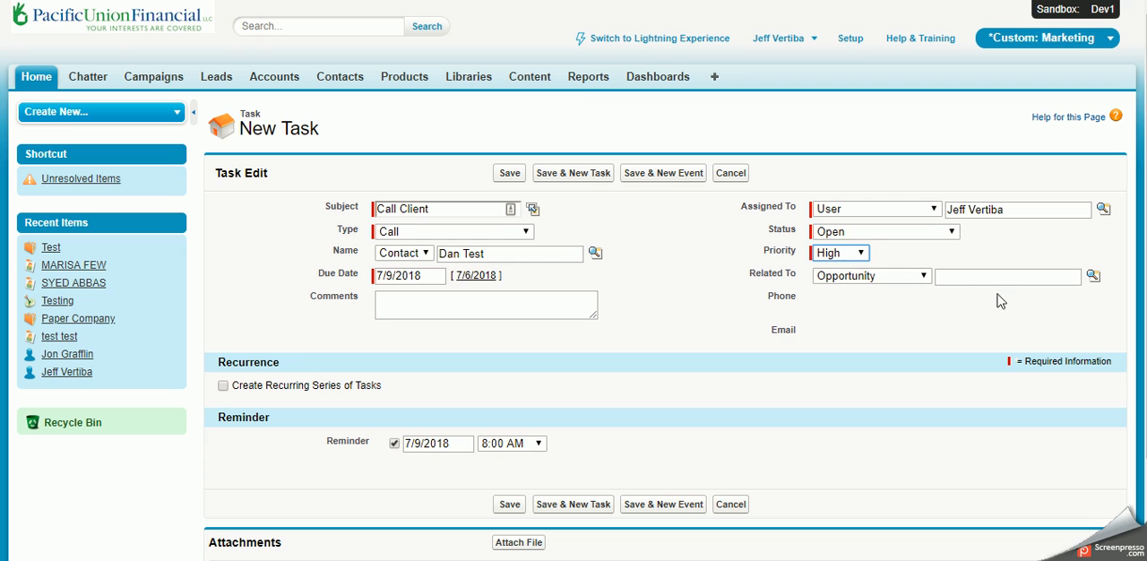
left_click_drag(852, 340, 781, 321)
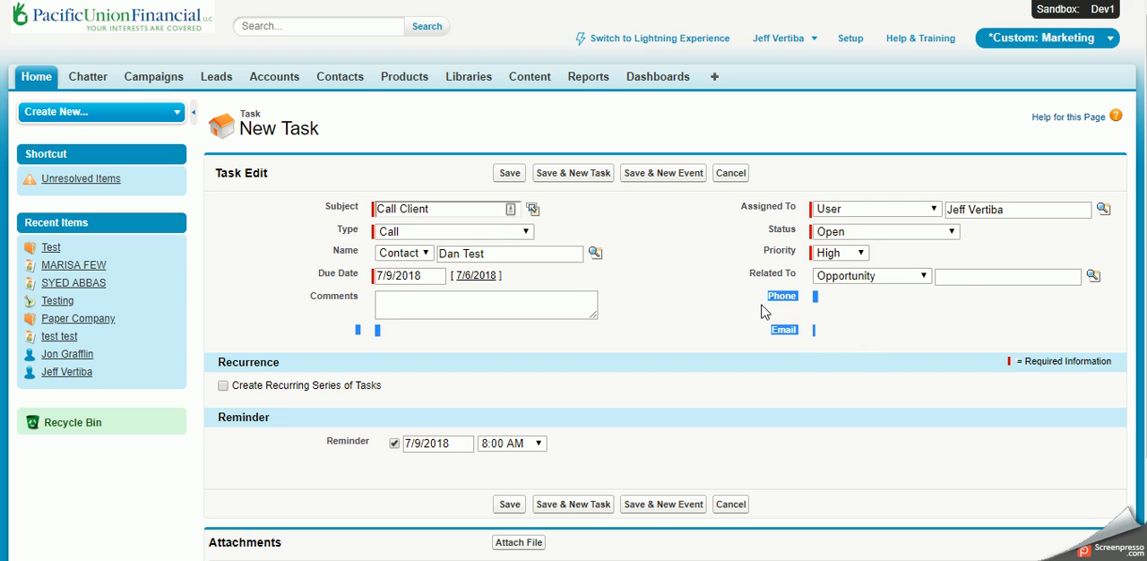
left_click(809, 320)
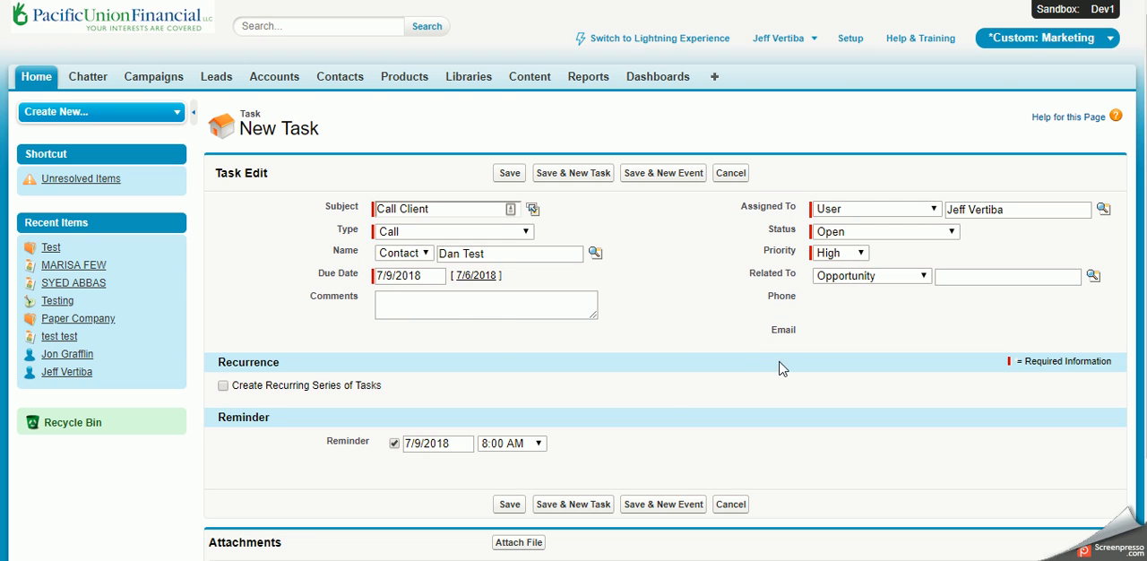
Step: Try the weekly, monthly and yearly frequencies for a recurring task series, and turn the recurrence off again
scroll(314, 250, "down", 3)
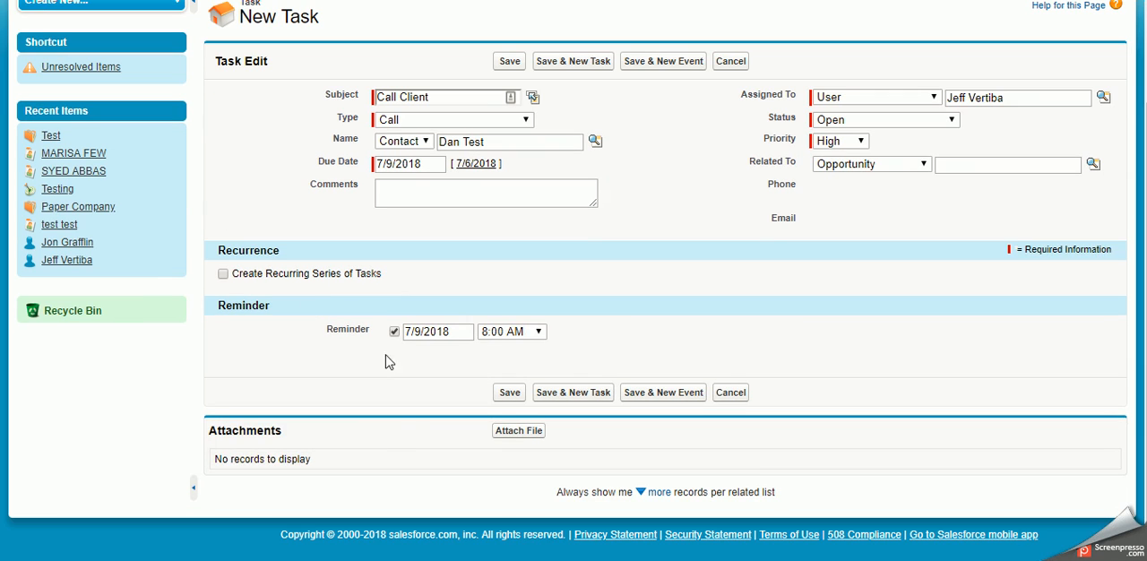
left_click(222, 274)
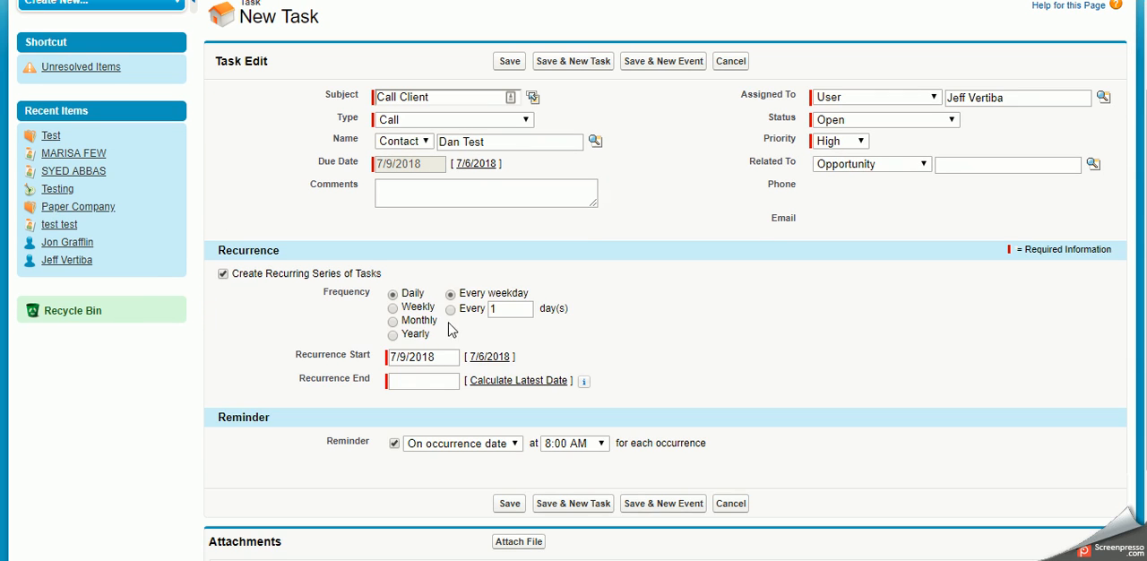
left_click(395, 307)
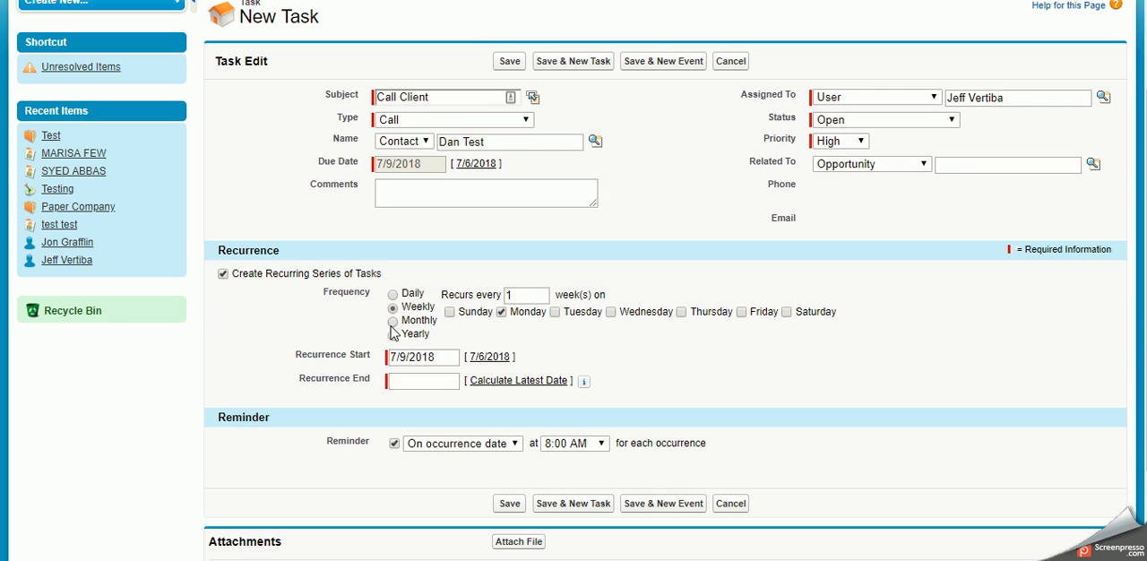
left_click(393, 321)
left_click(392, 334)
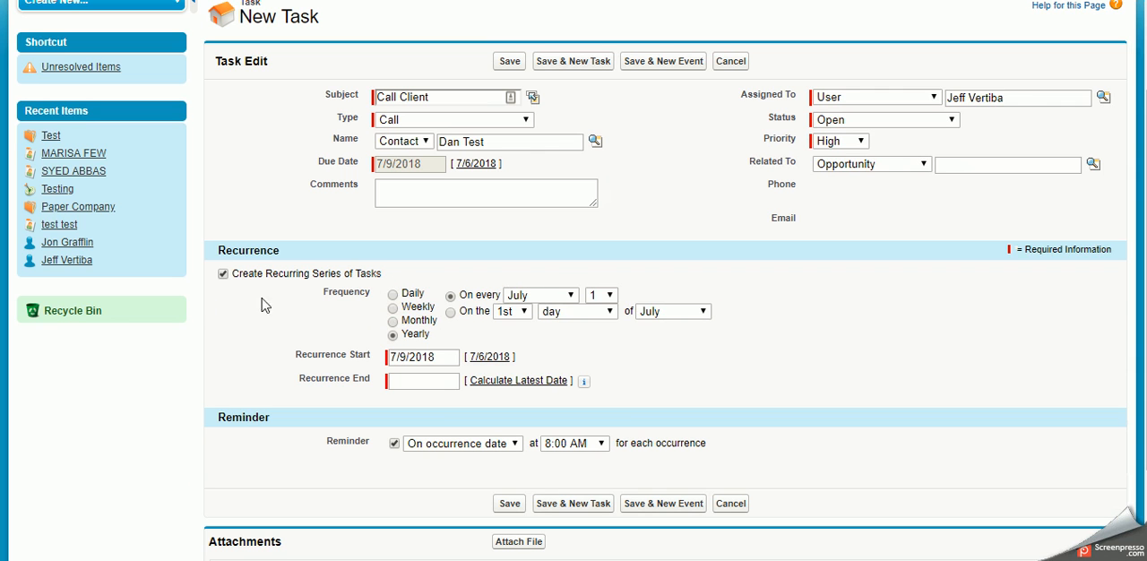
left_click(223, 274)
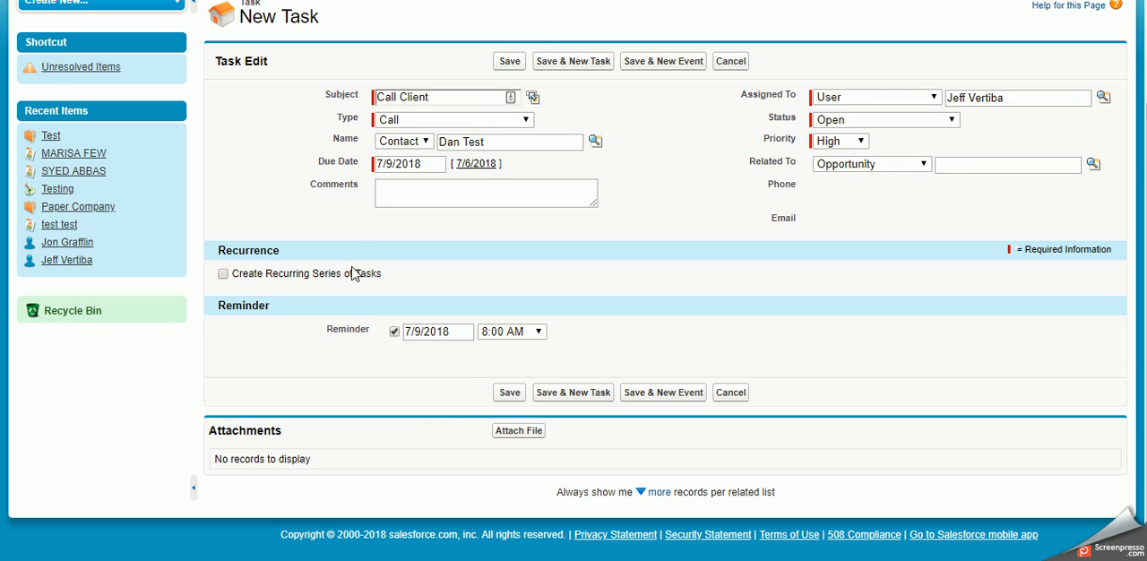
Step: Set the task's reminder to 7/8/2018 at 10:00 PM and save the task
scroll(273, 360, "up", 2)
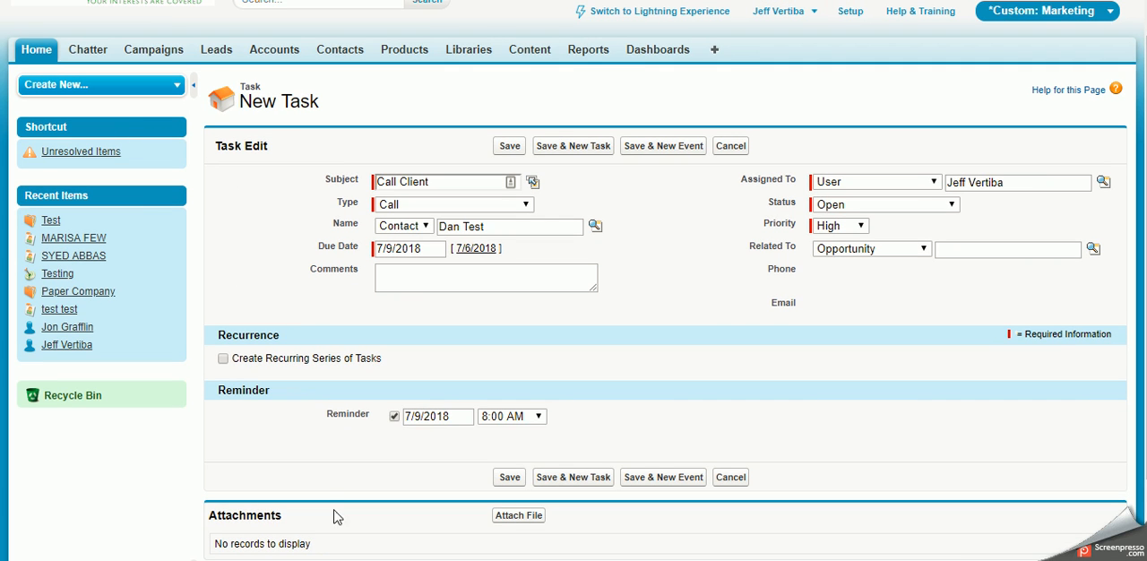
left_click(427, 408)
left_click(424, 481)
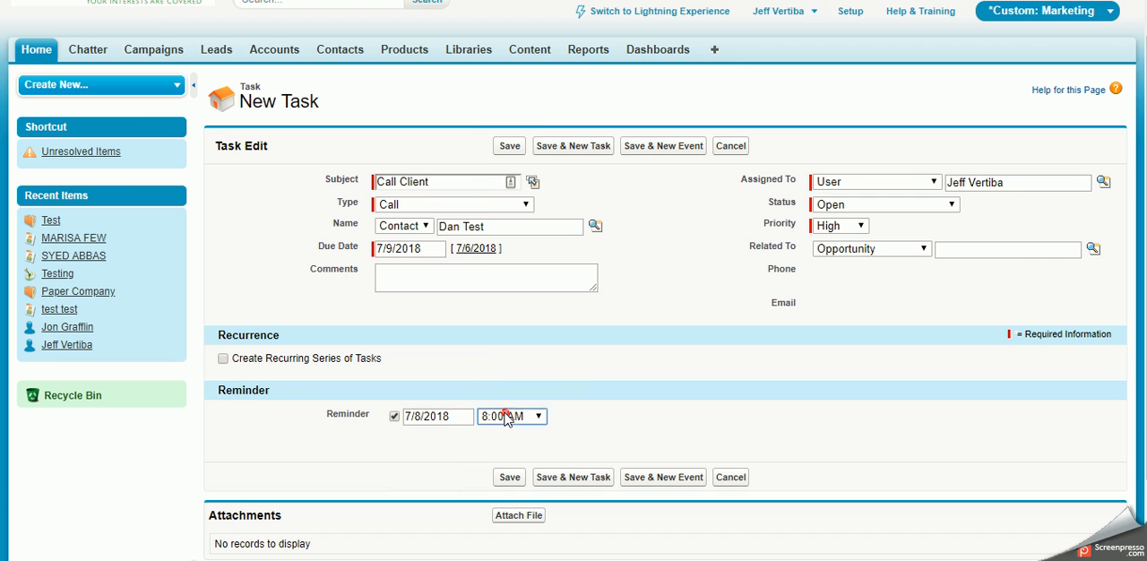
left_click(507, 418)
scroll(513, 269, "down", 5)
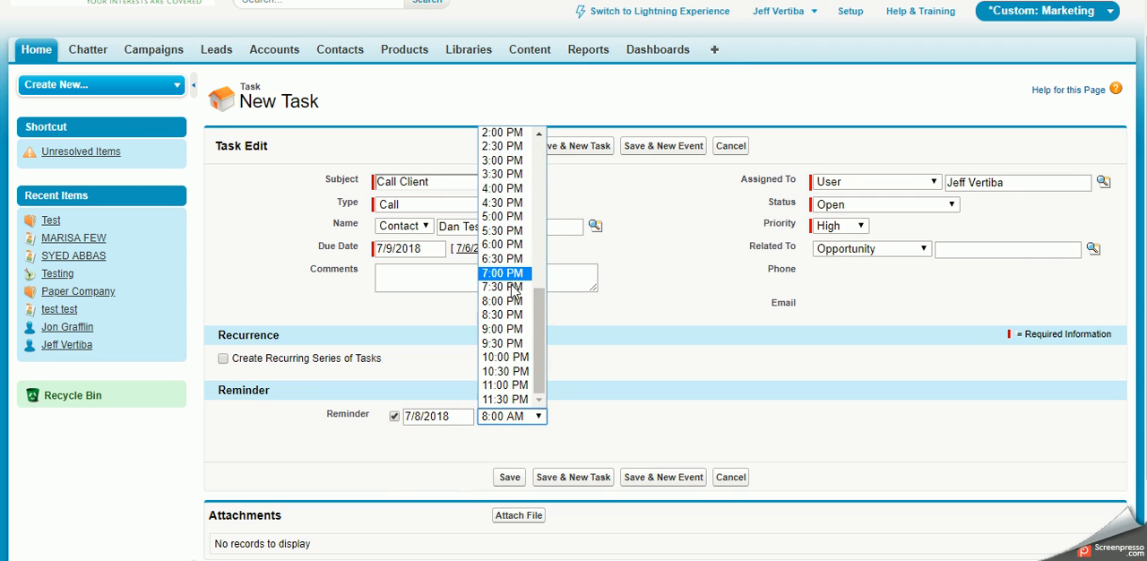
left_click(520, 358)
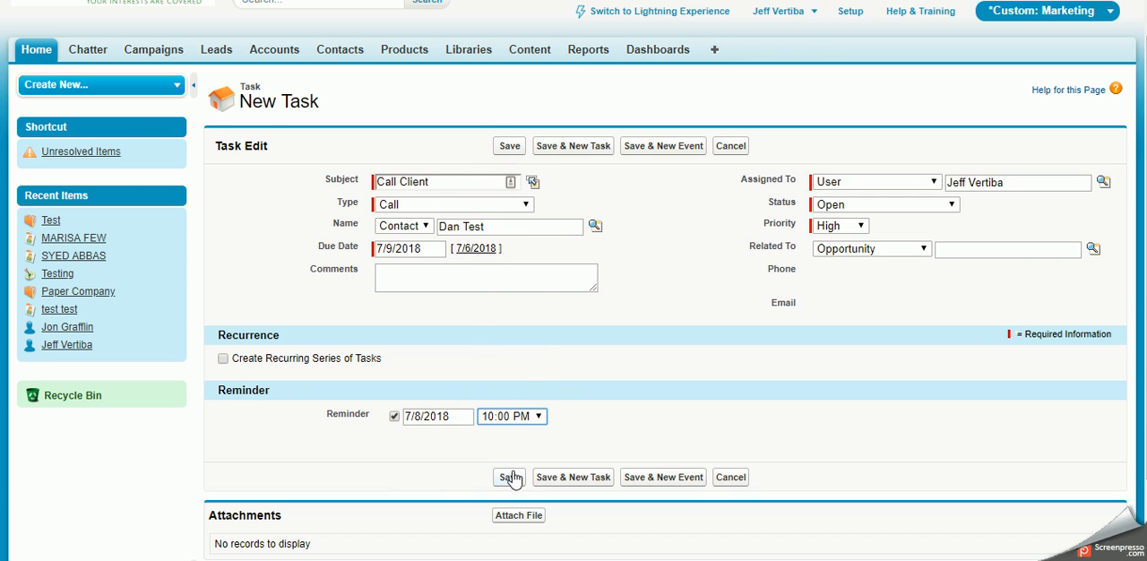
scroll(501, 391, "down", 1)
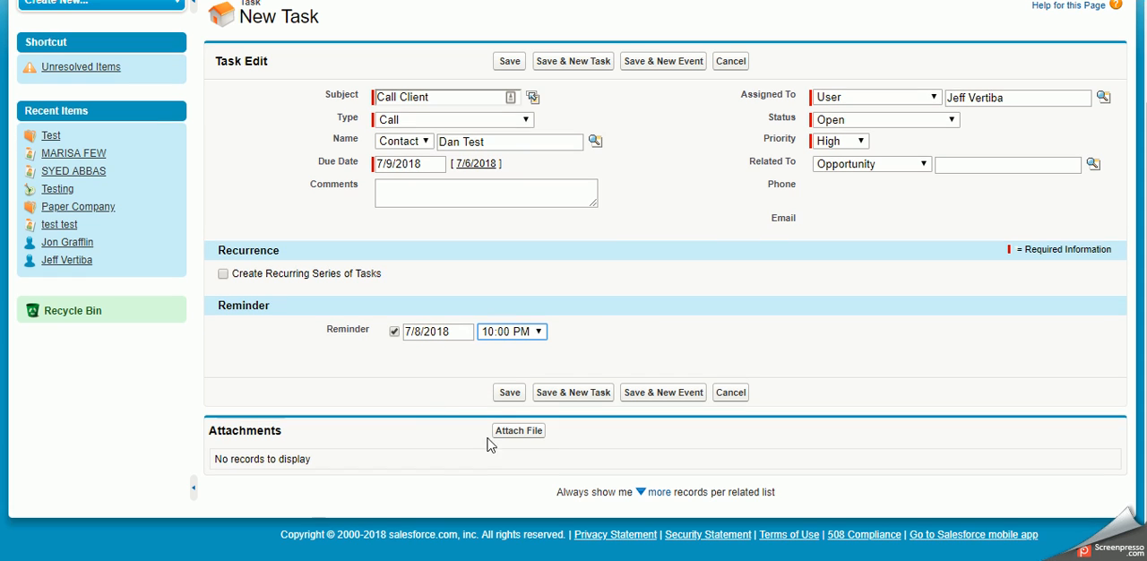
left_click(509, 392)
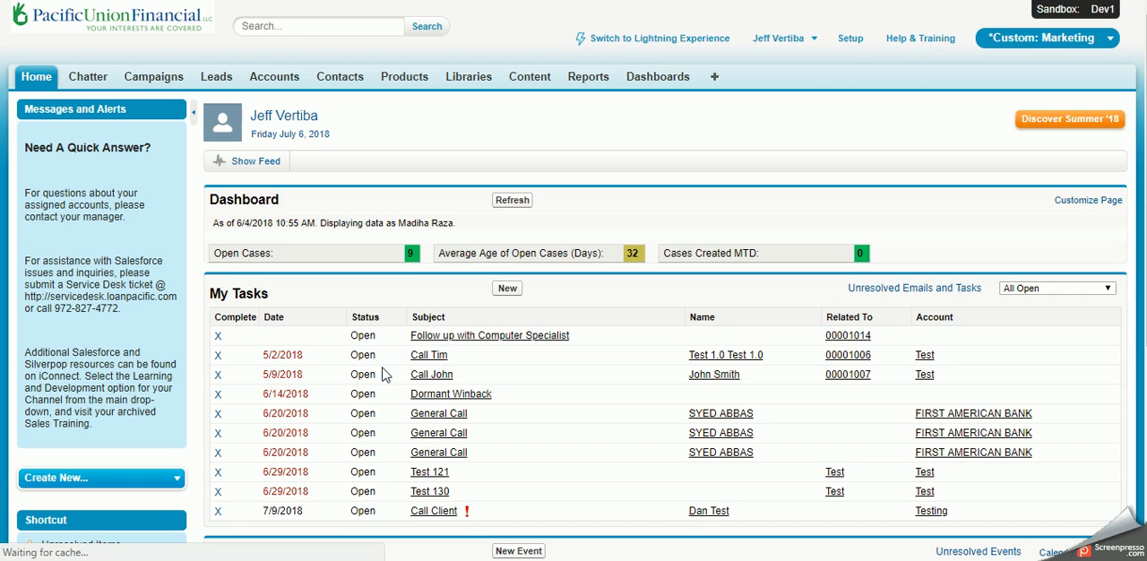
Step: Check the Call Client entry in My Tasks and view the task list's filter options
scroll(442, 453, "down", 2)
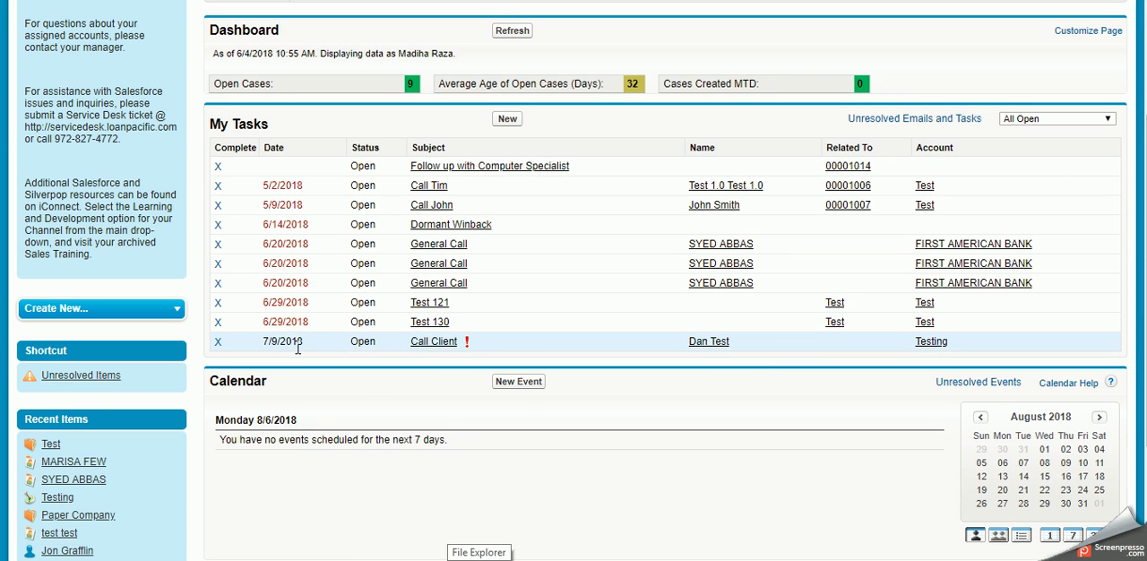
scroll(583, 389, "up", 3)
left_click(1102, 294)
left_click(1104, 292)
scroll(658, 421, "down", 2)
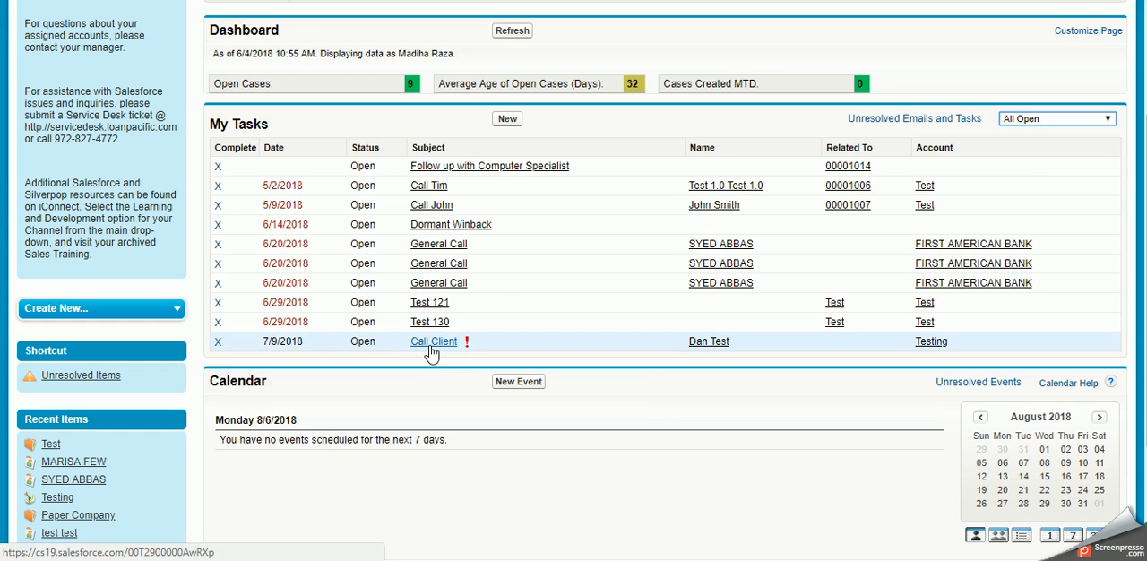
Step: Start a new calendar event of type Meeting with the subject "Meet with Client"
scroll(390, 482, "down", 2)
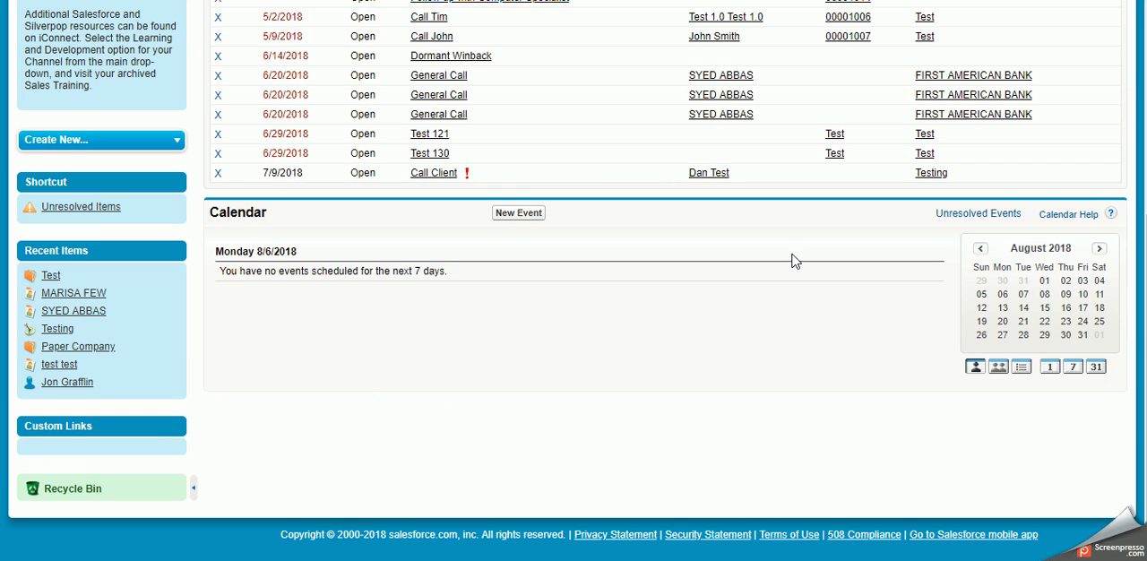
left_click(525, 219)
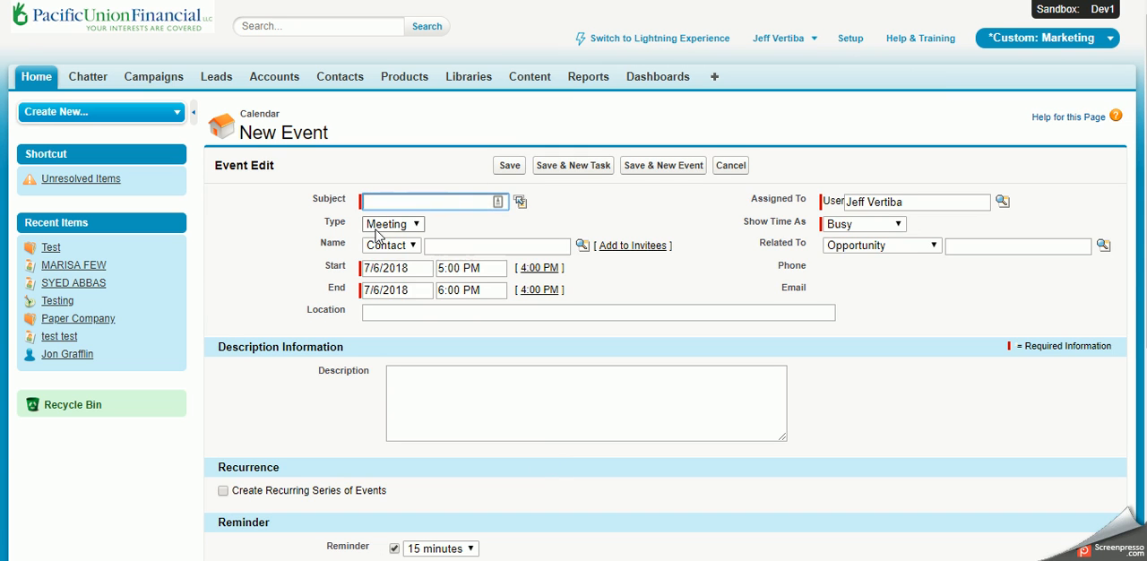
left_click(391, 225)
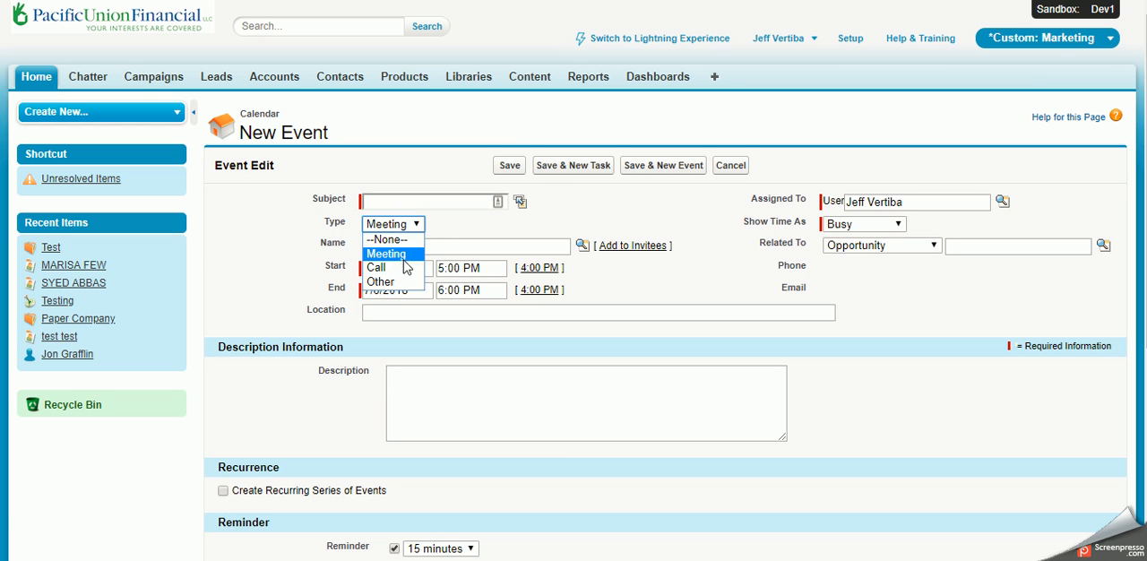
left_click(394, 253)
left_click(428, 201)
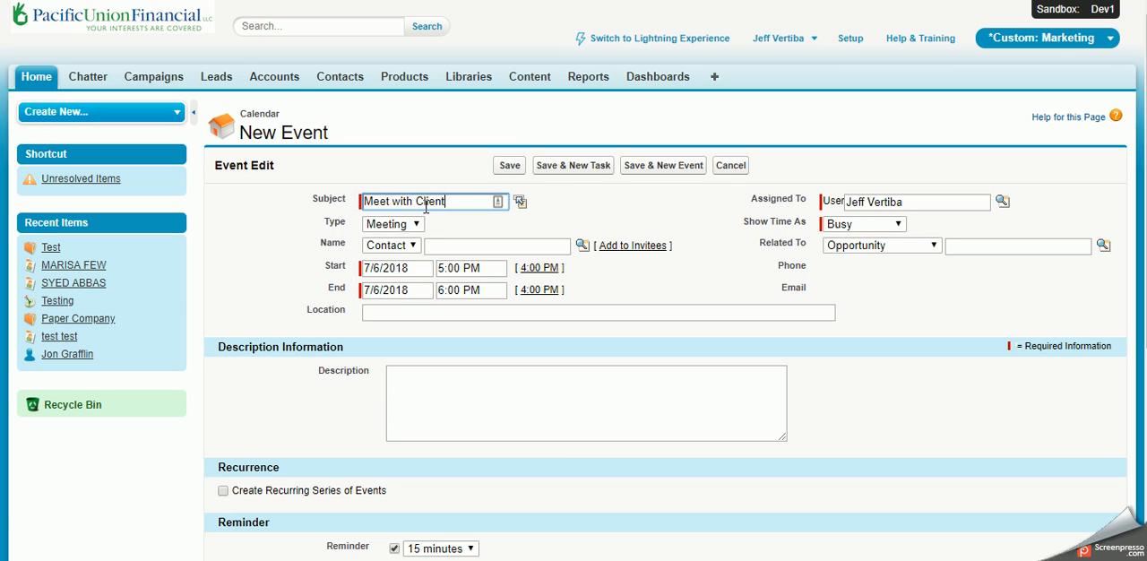
Step: Look up the Call Client task's contact by first name and relate that contact to the event
left_click(466, 248)
type("dan")
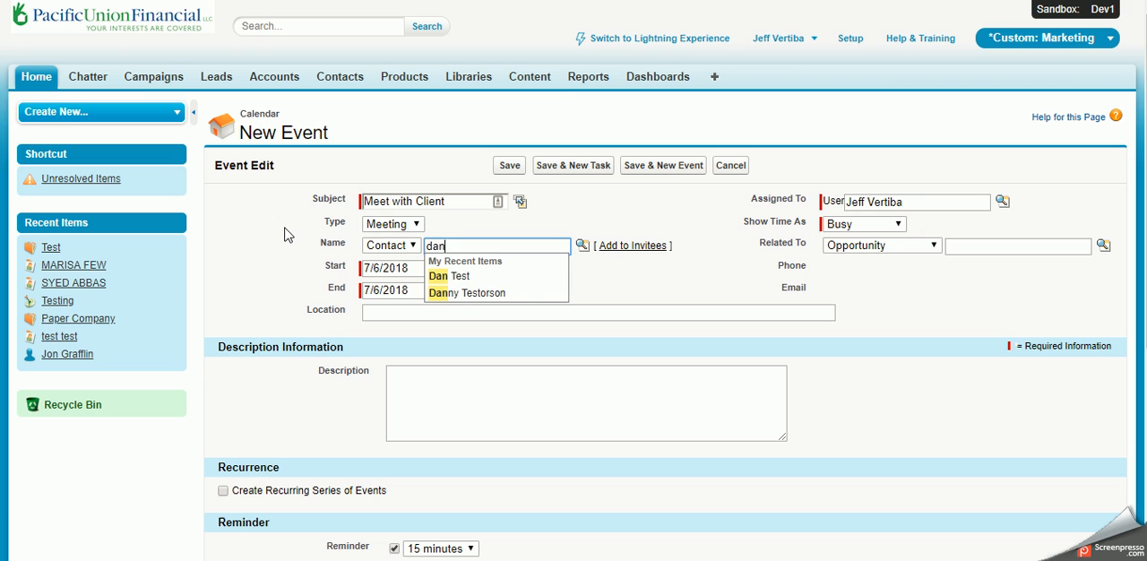
left_click(435, 276)
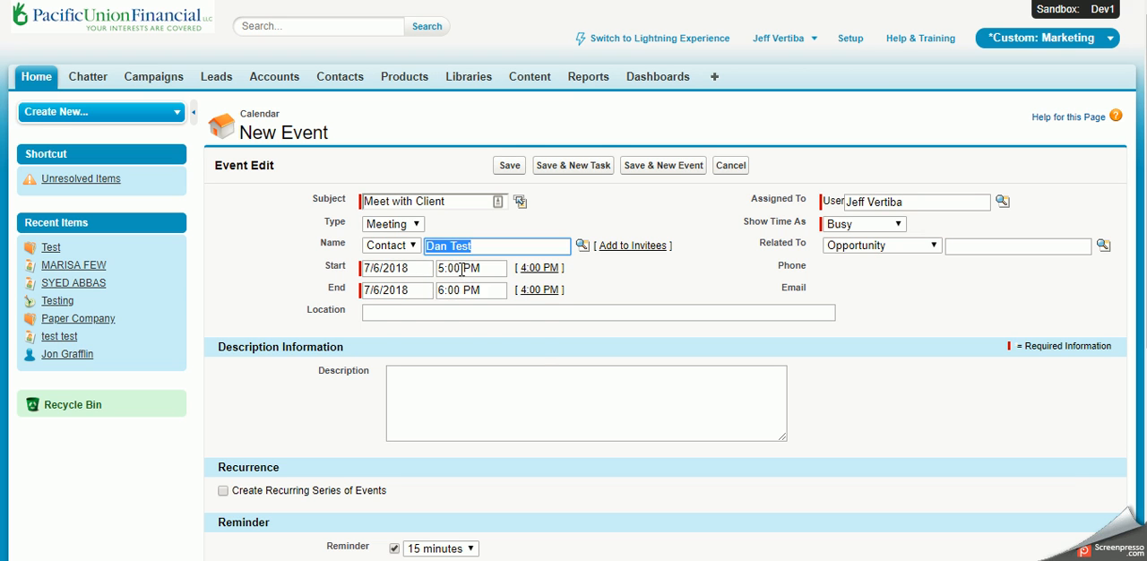
Step: Set the event's start and end dates to 7/10/2018 and show its time as Busy
left_click(410, 269)
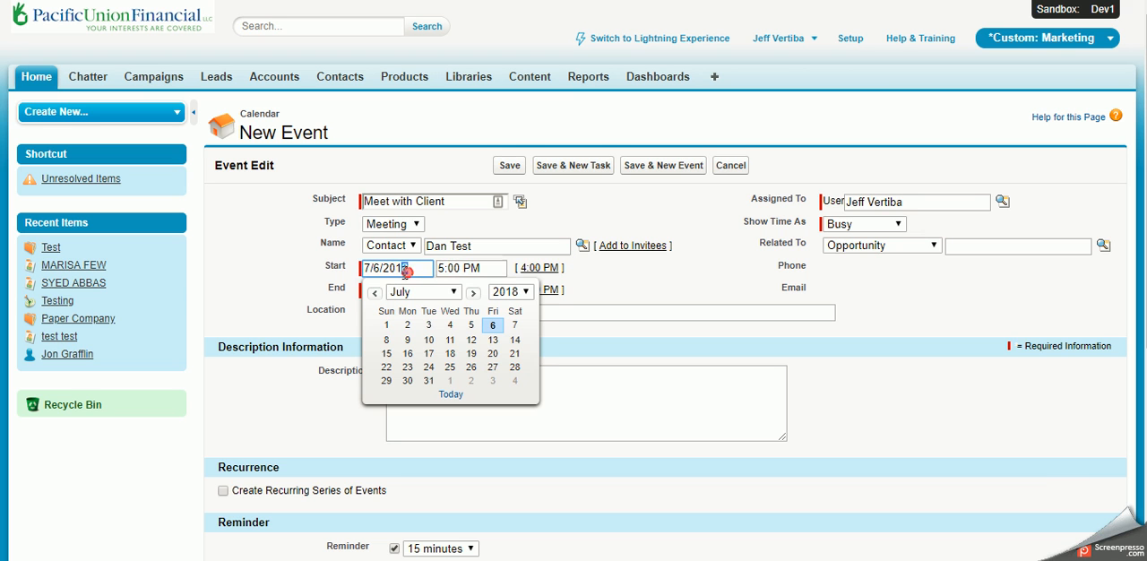
left_click(425, 342)
left_click(417, 291)
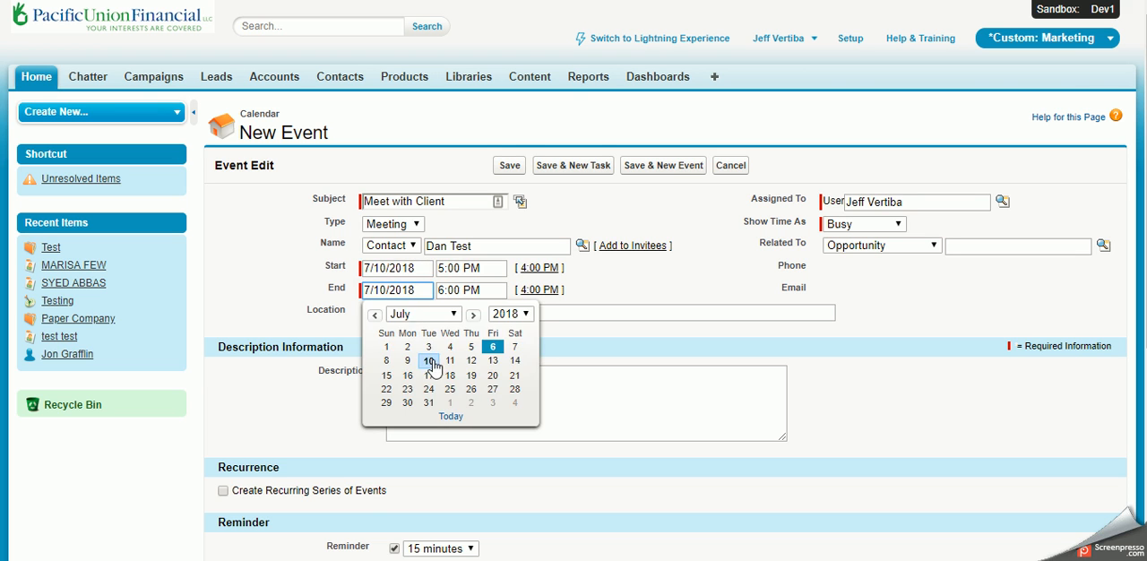
left_click(430, 361)
left_click(457, 311)
left_click(399, 402)
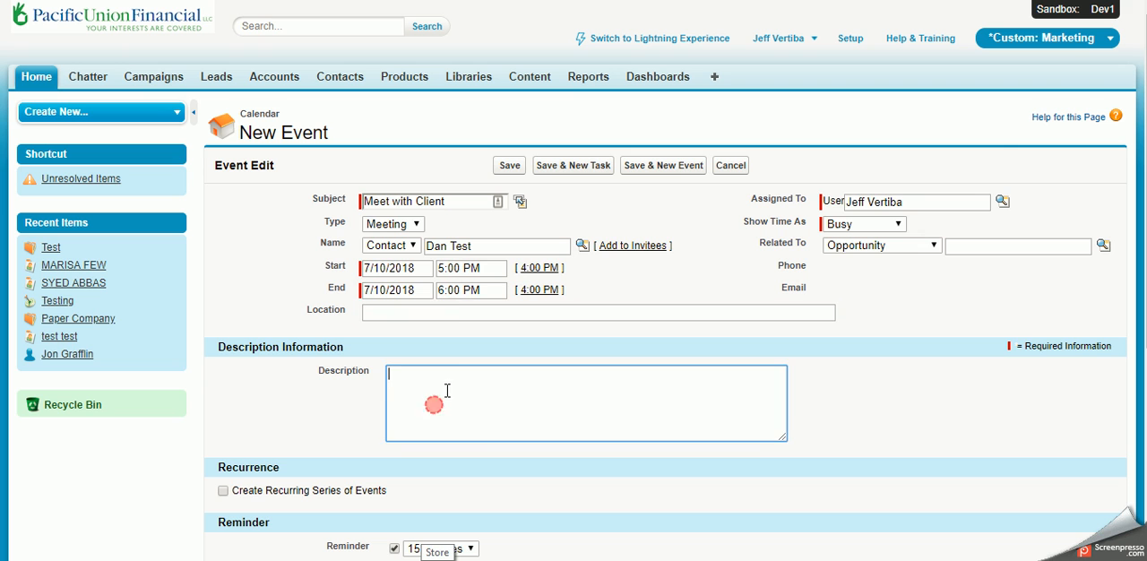
left_click(457, 313)
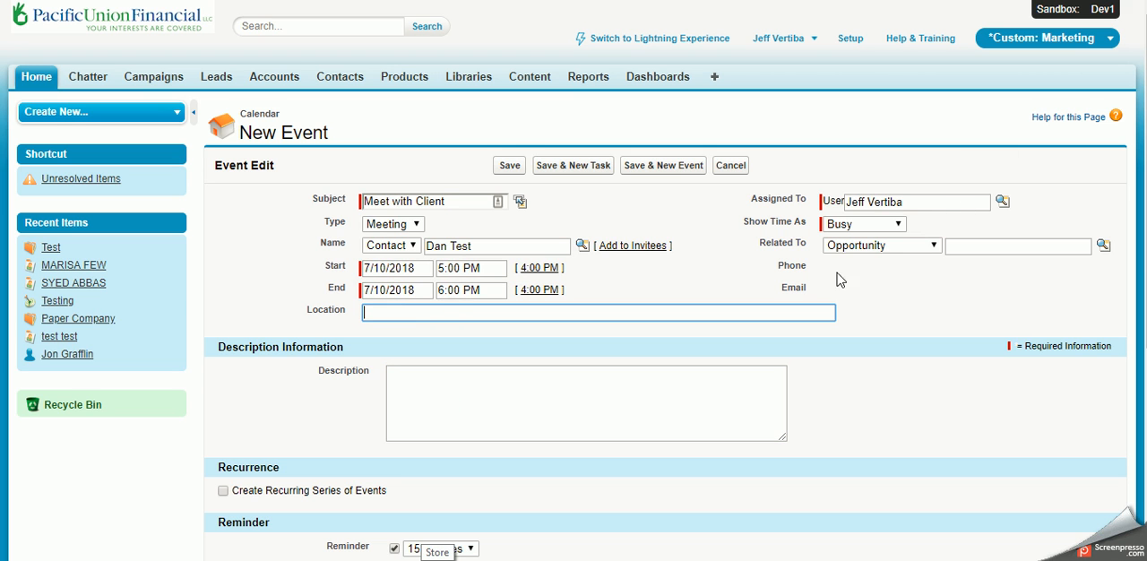
left_click(864, 224)
left_click(842, 236)
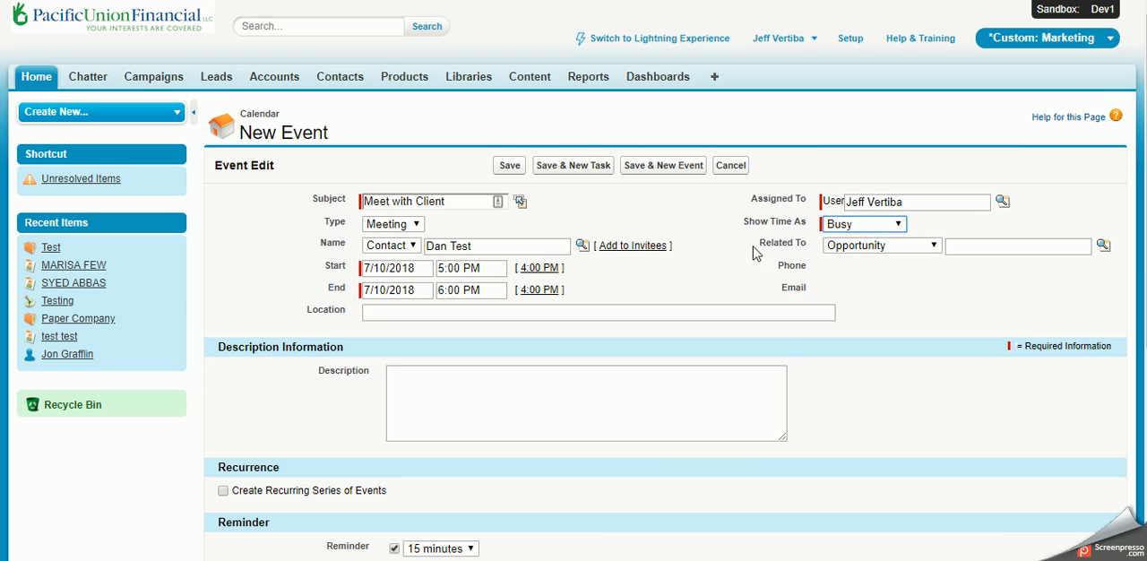
Step: Try the event's recurring series option, turn it off again, and view the available reminder times
scroll(755, 254, "down", 2)
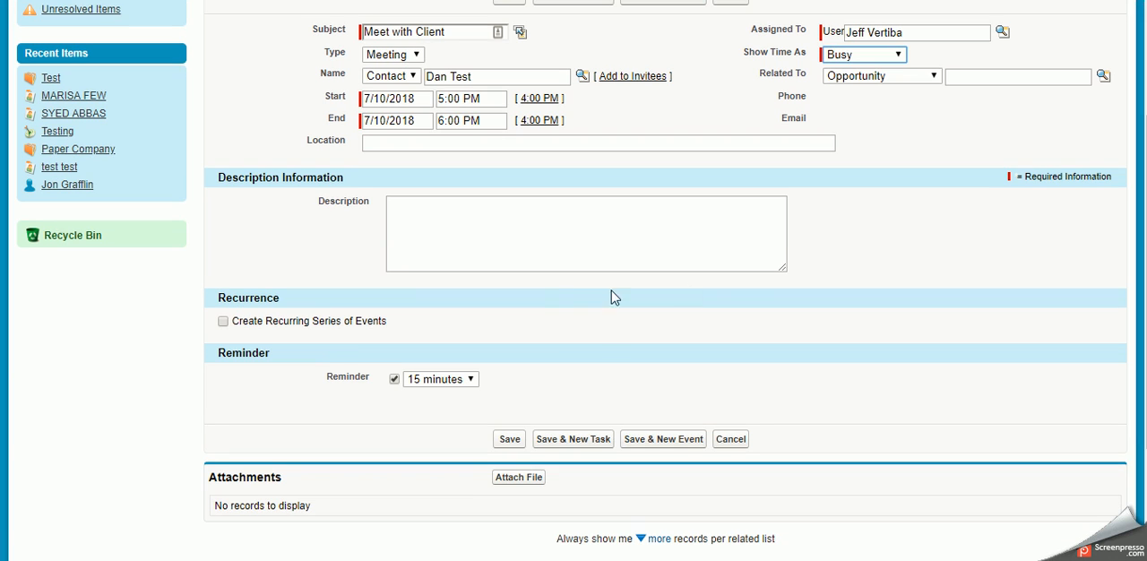
left_click(223, 322)
left_click(223, 322)
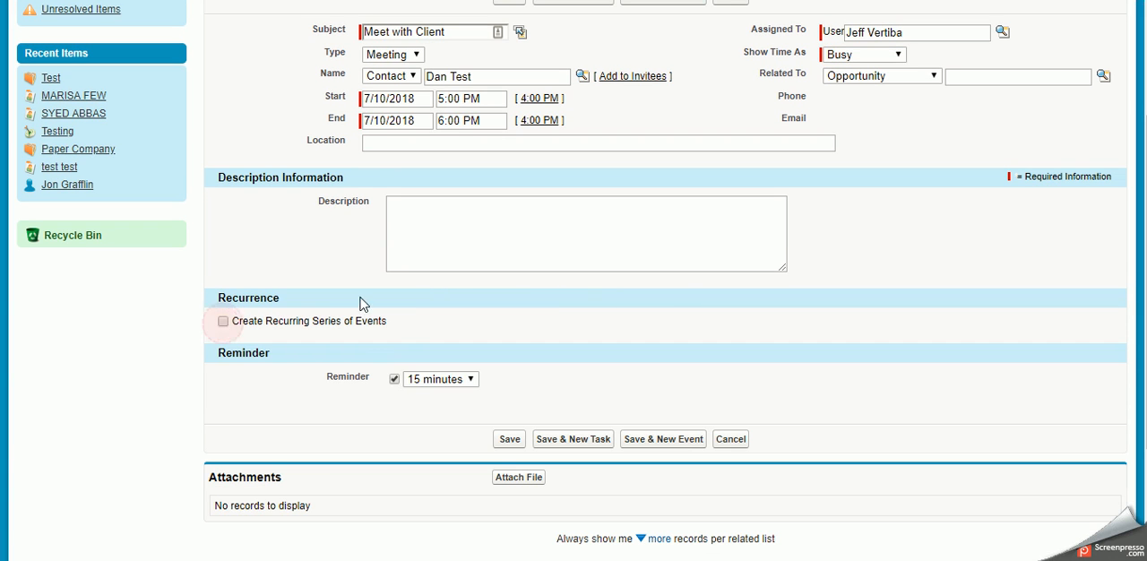
left_click(417, 379)
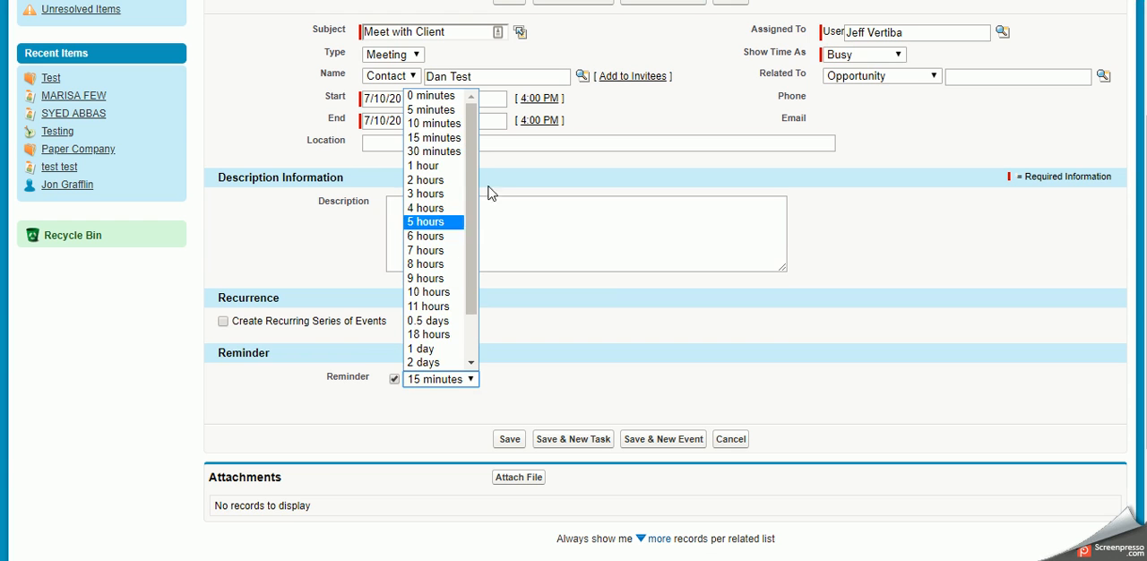
left_click(617, 371)
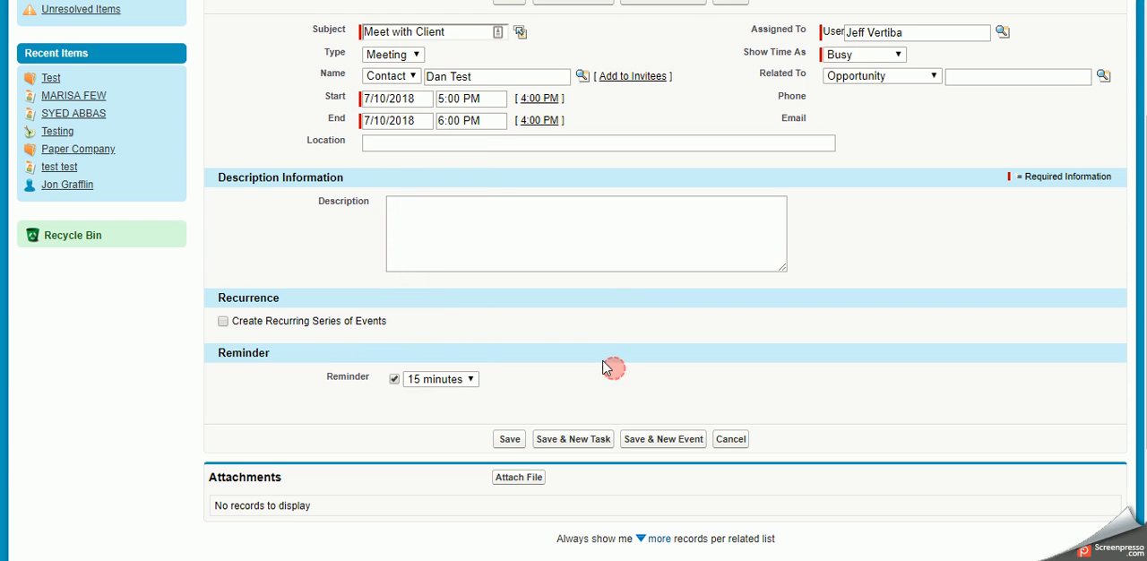
Step: Search the event's possible invitees for "test" and add the contact from the Testing account
scroll(504, 439, "down", 3)
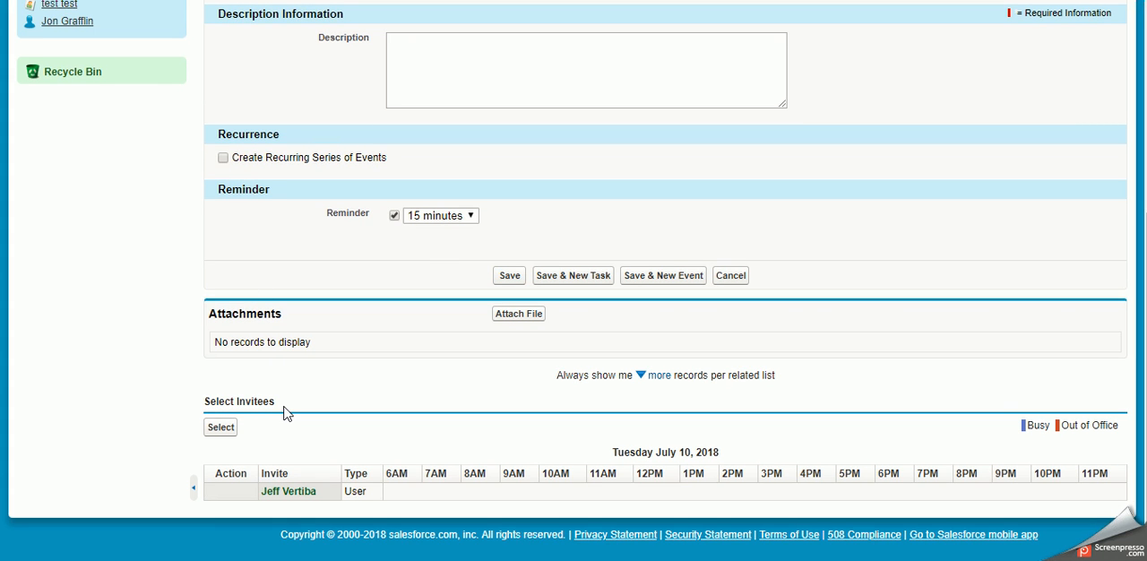
left_click(221, 428)
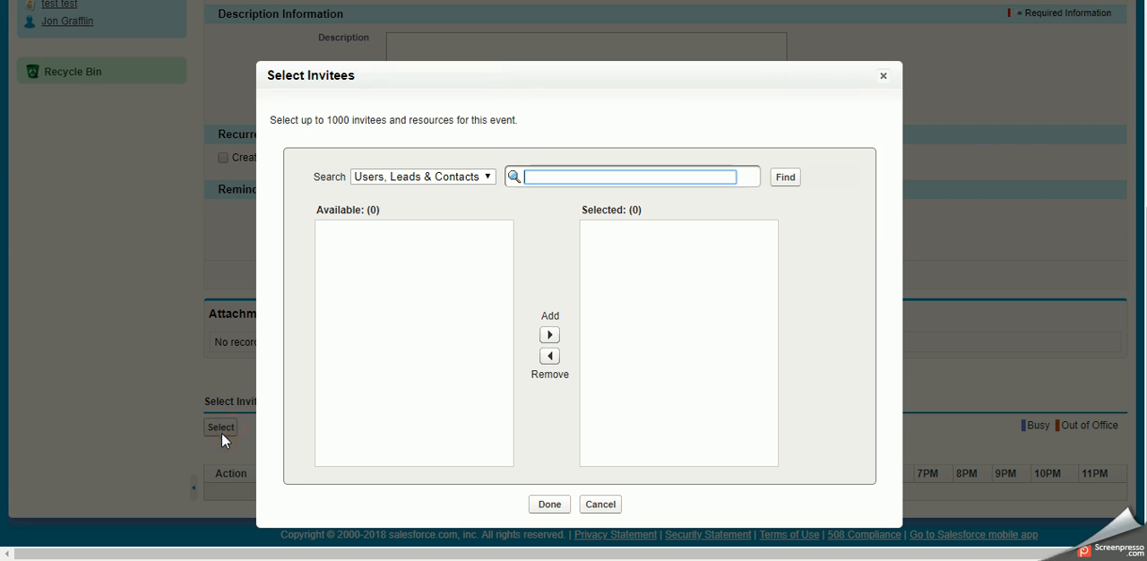
type("test")
left_click(783, 176)
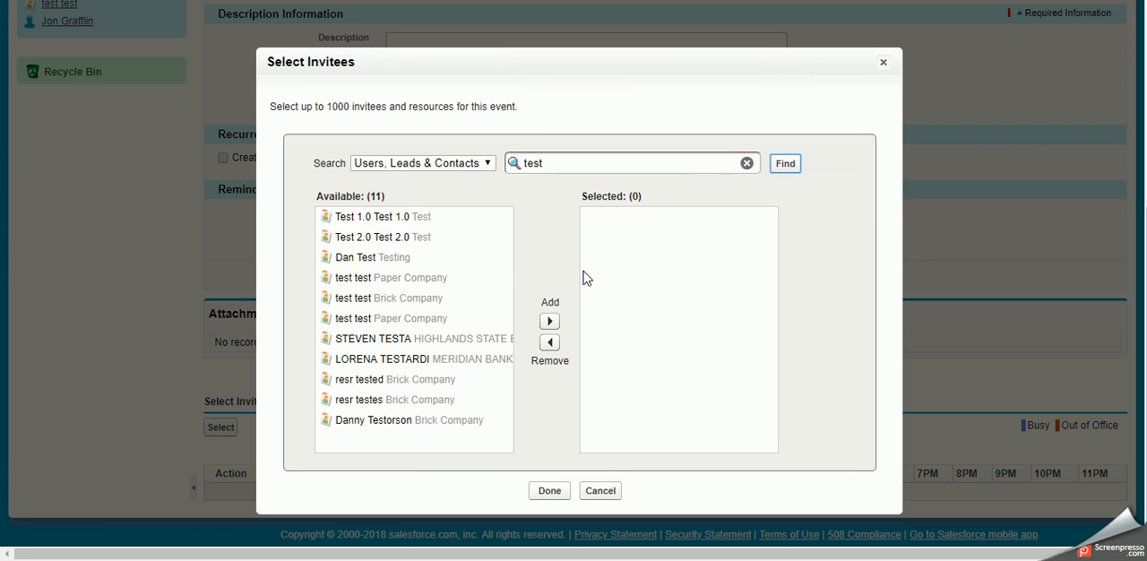
left_click(370, 258)
left_click(549, 321)
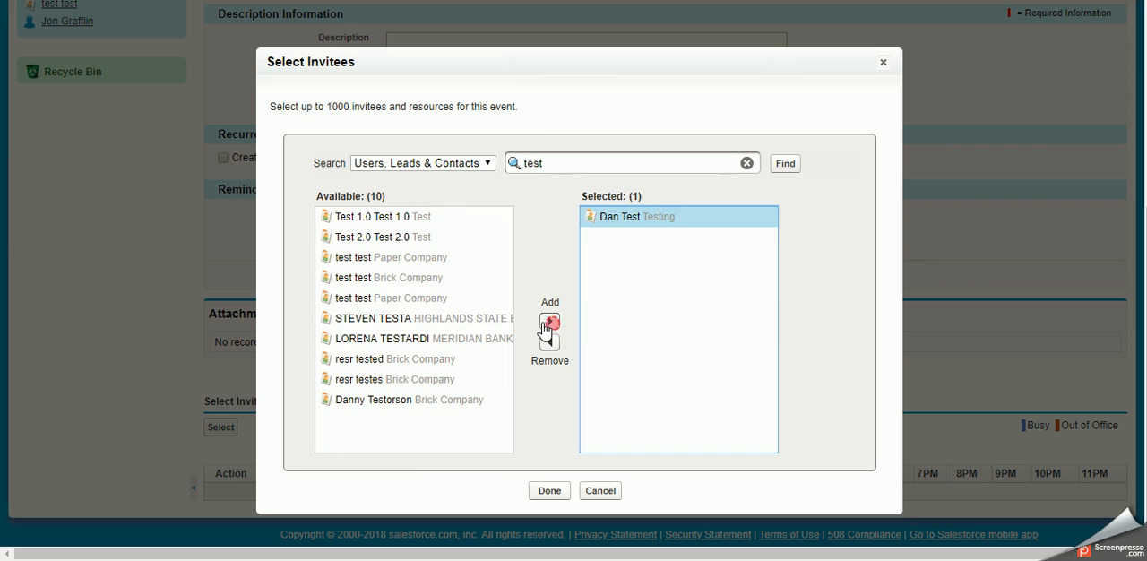
Step: Add the Highlands State contact and the last listed Brick Company contact as invitees, and confirm the selection
left_click(475, 322)
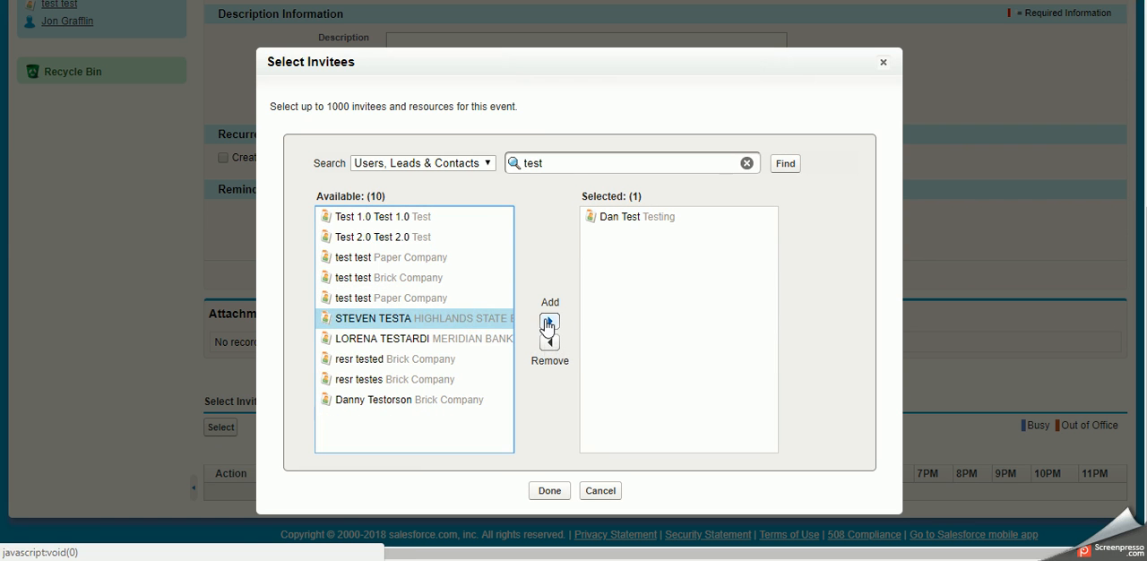
left_click(549, 321)
left_click(478, 378)
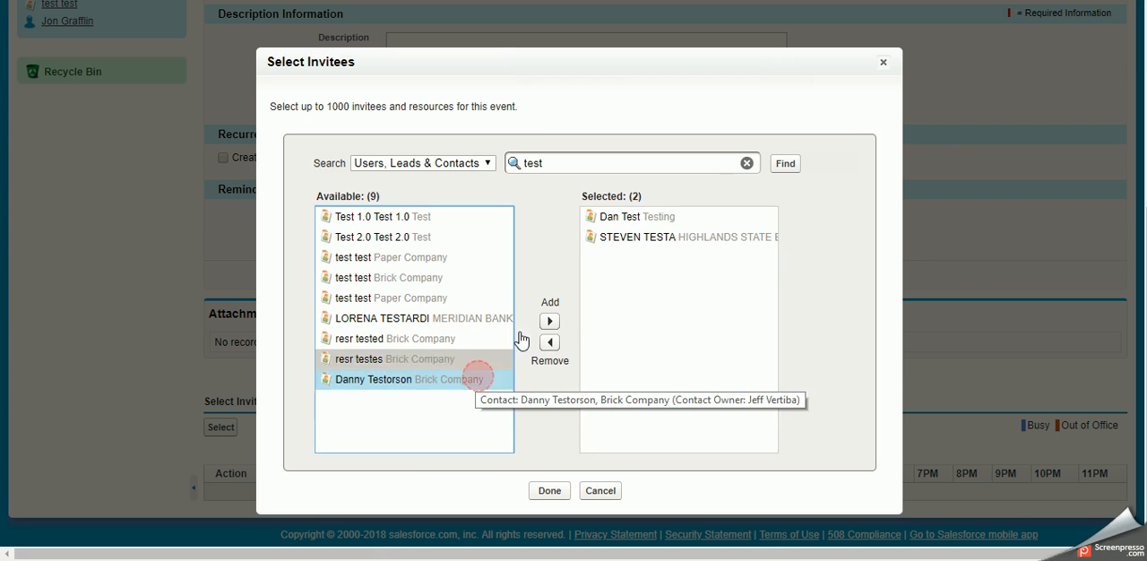
left_click(549, 321)
left_click(549, 490)
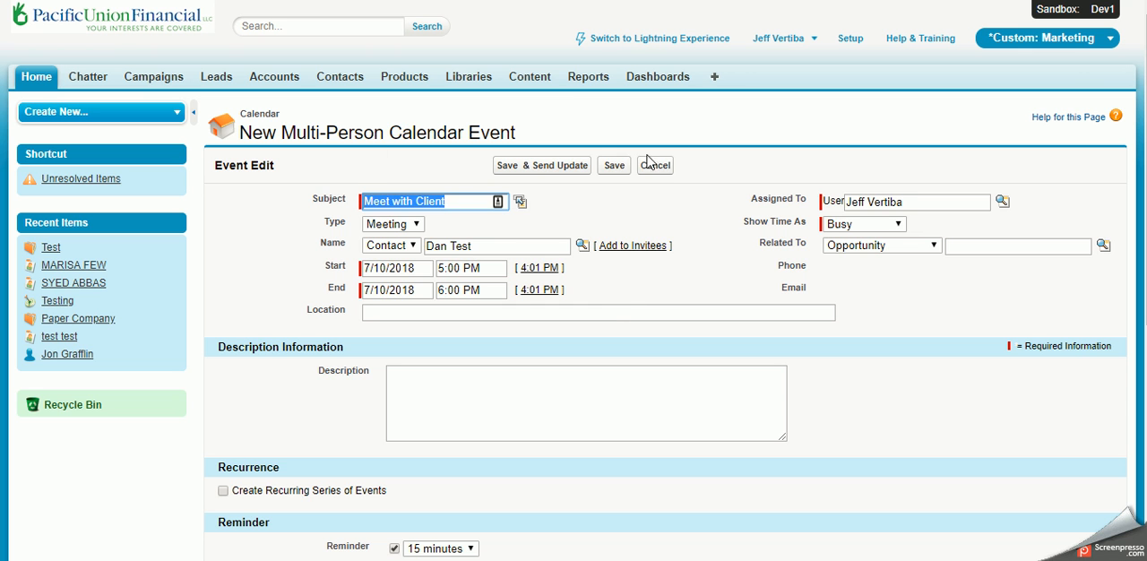
Step: Save the Meet with Client event and check it in the home page's calendar below the task list
left_click(616, 165)
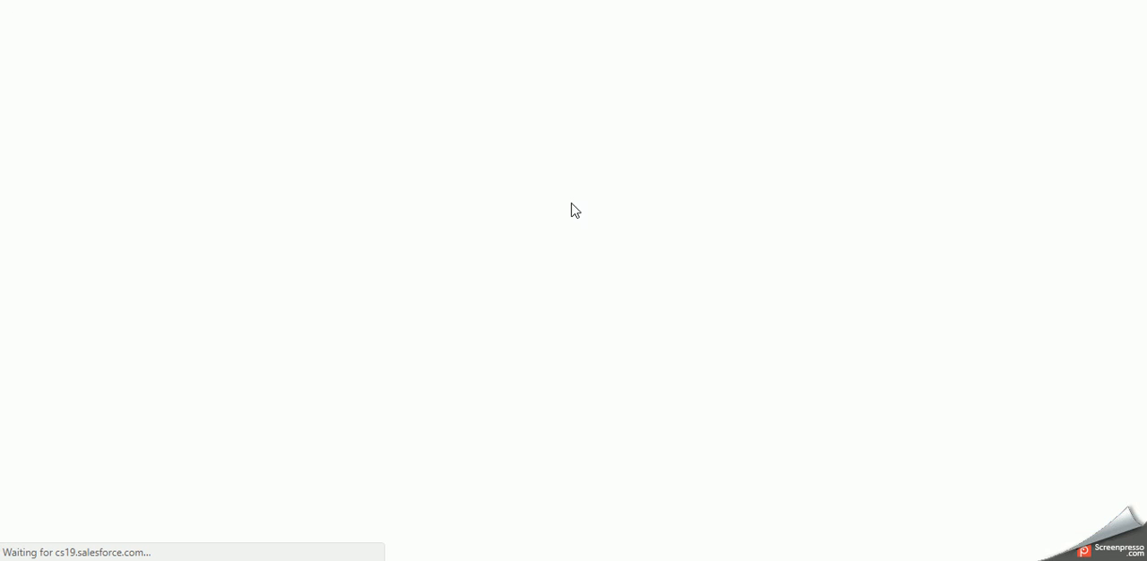
scroll(542, 263, "down", 3)
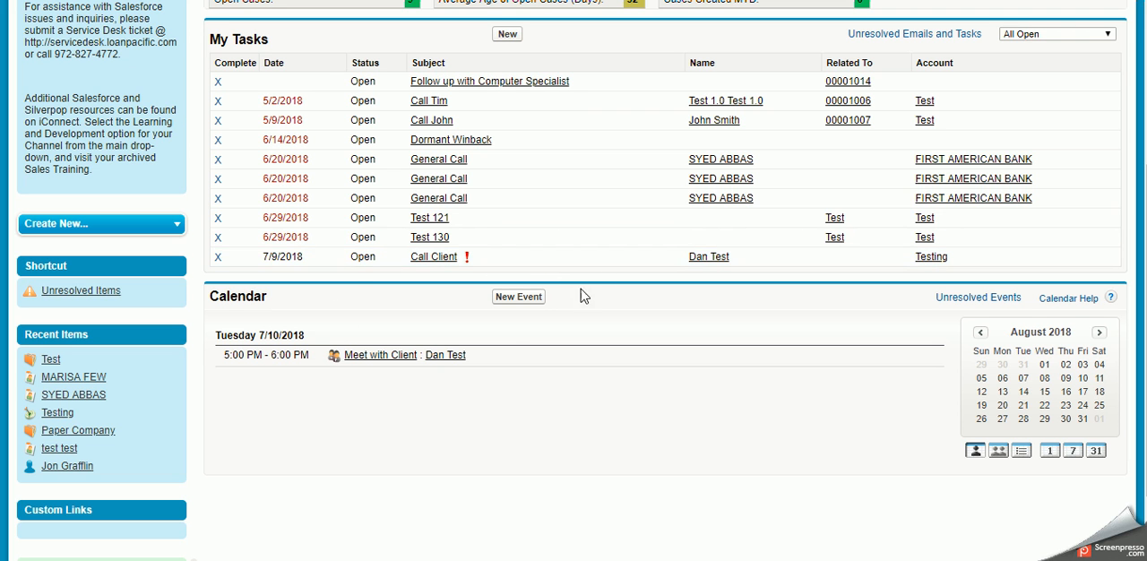
scroll(358, 361, "up", 3)
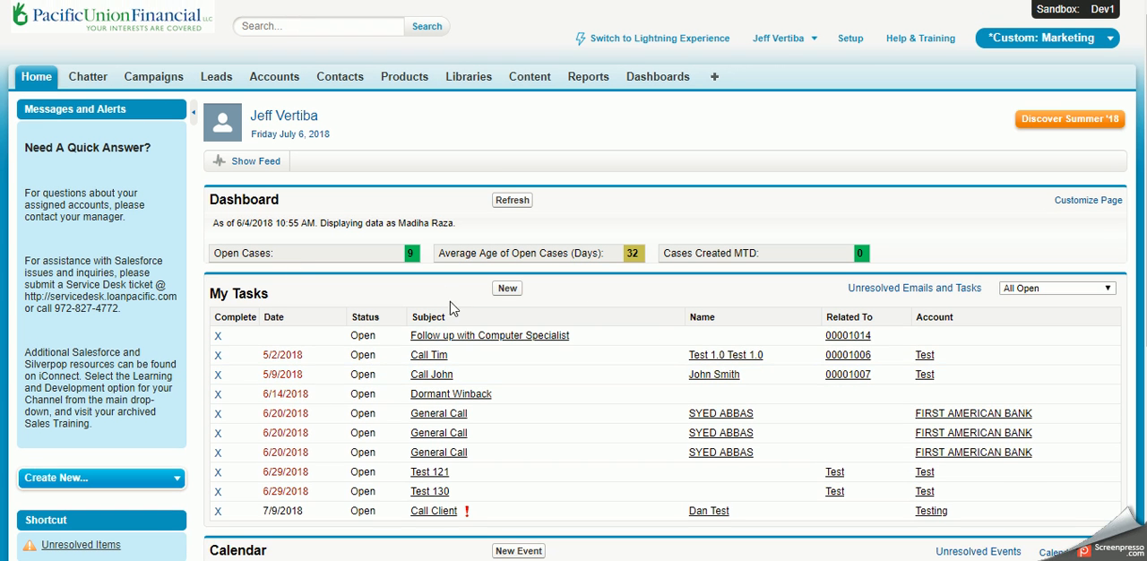
scroll(450, 301, "down", 3)
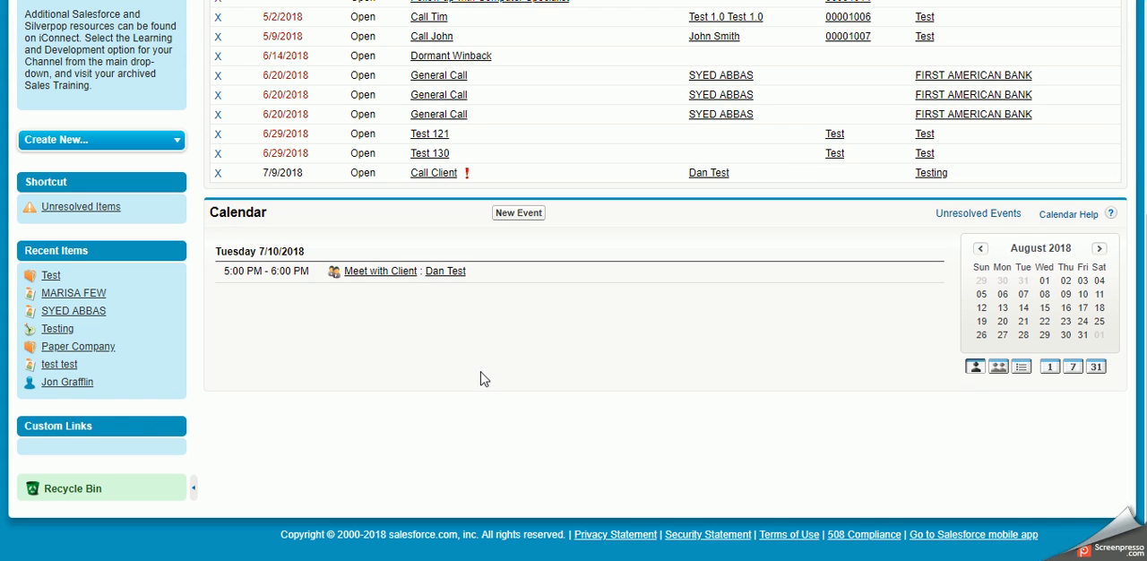
scroll(480, 378, "up", 1)
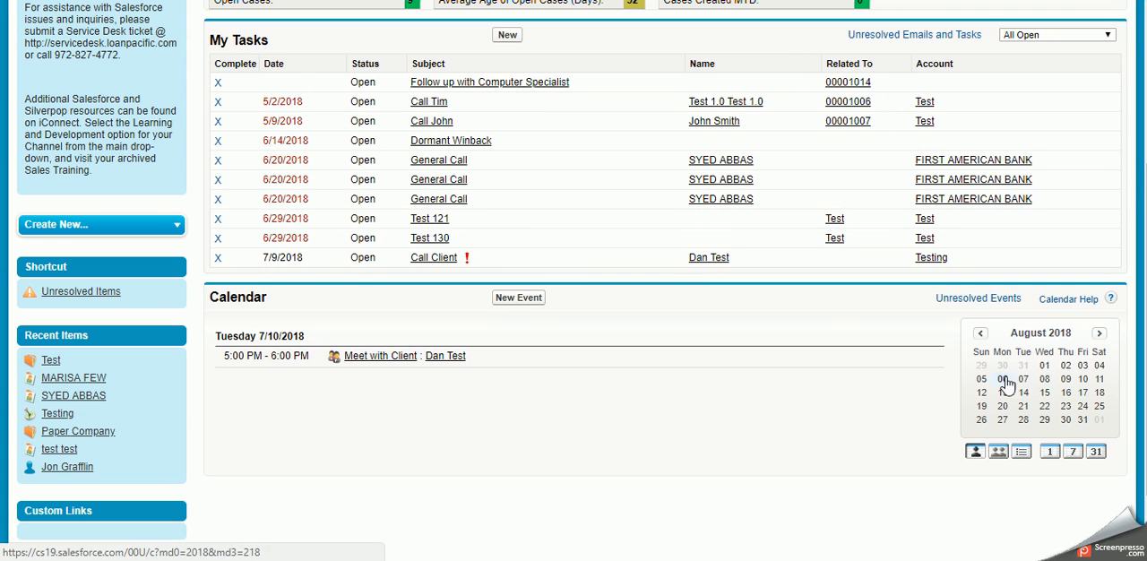
Step: Open August 21, 2018 from the home page's month calendar and look through its hourly day view
left_click(1032, 342)
left_click(1037, 379)
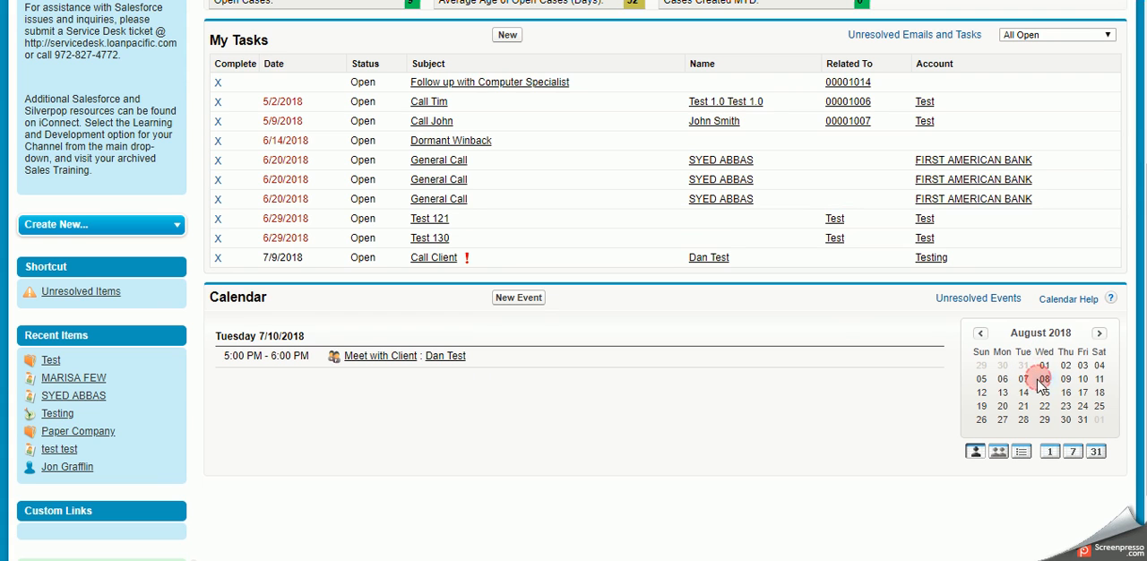
left_click(1022, 405)
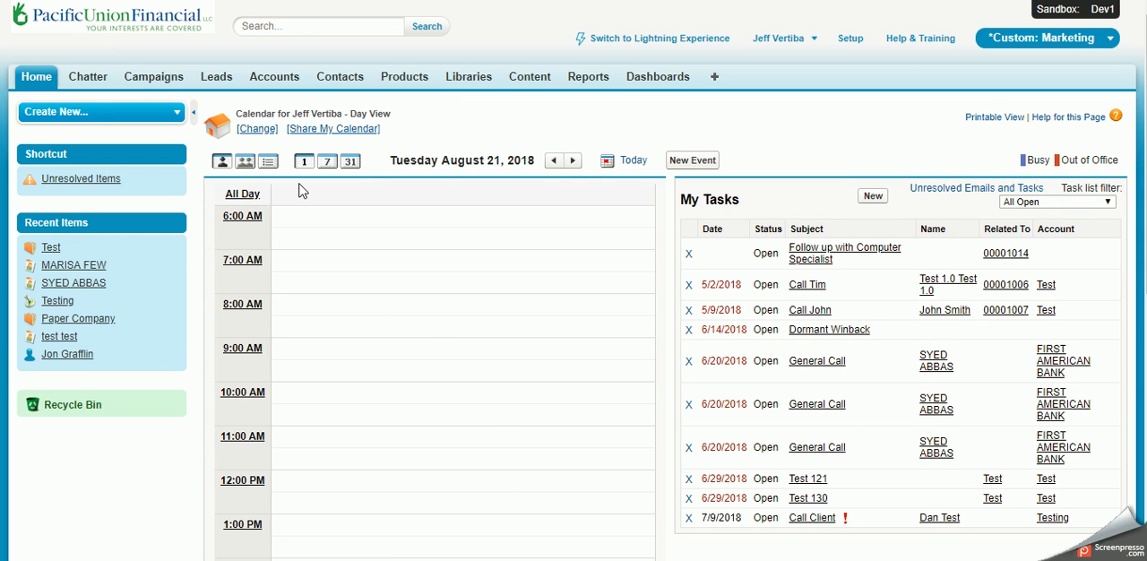
scroll(307, 238, "down", 5)
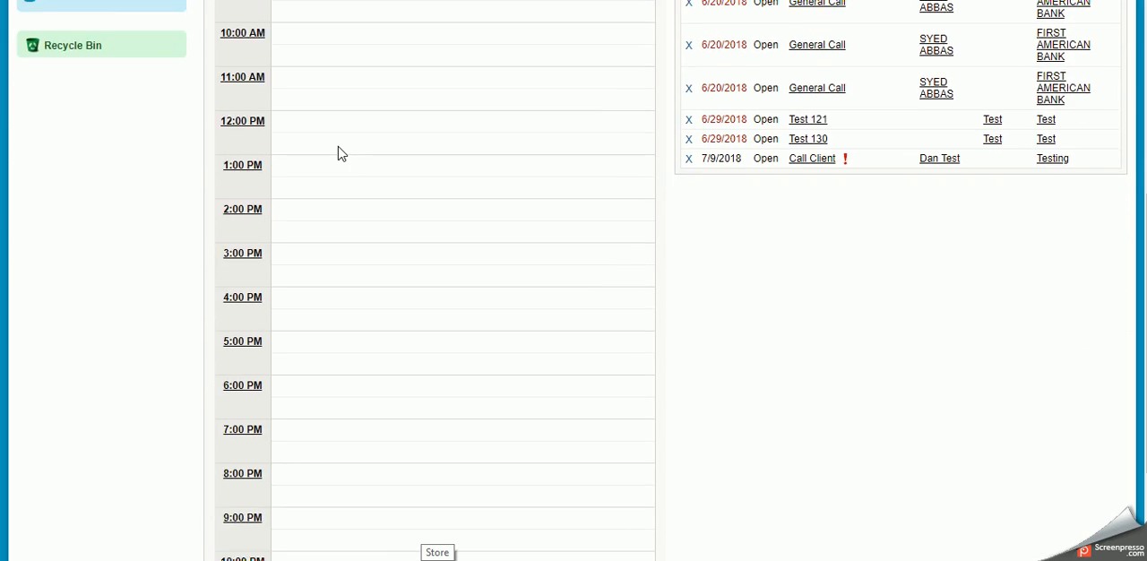
scroll(491, 465, "up", 5)
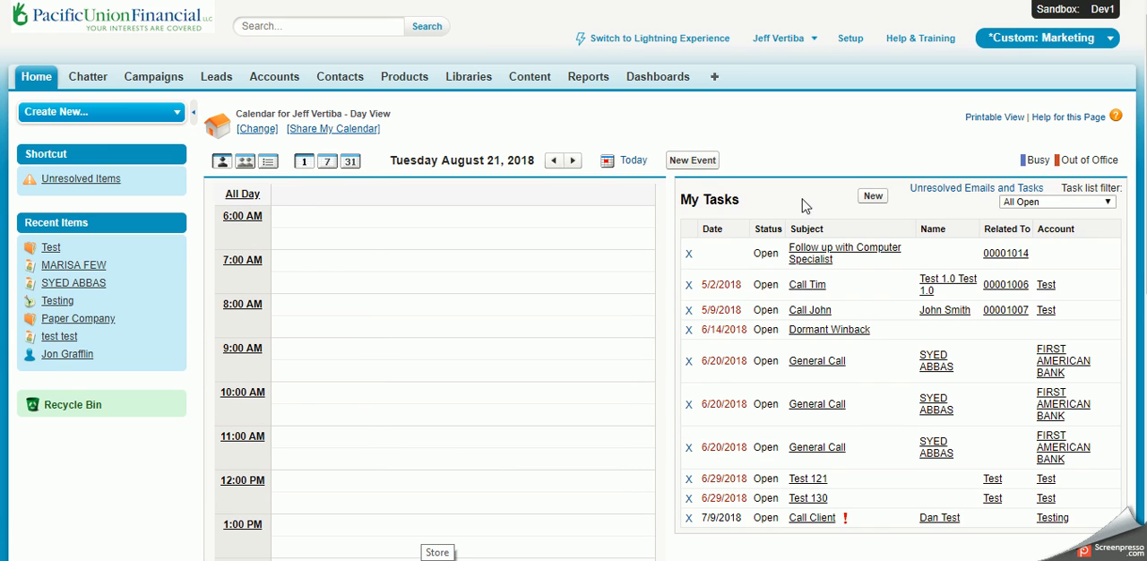
Step: Filter the task list beside the day calendar to Next 7 Days
left_click(1030, 204)
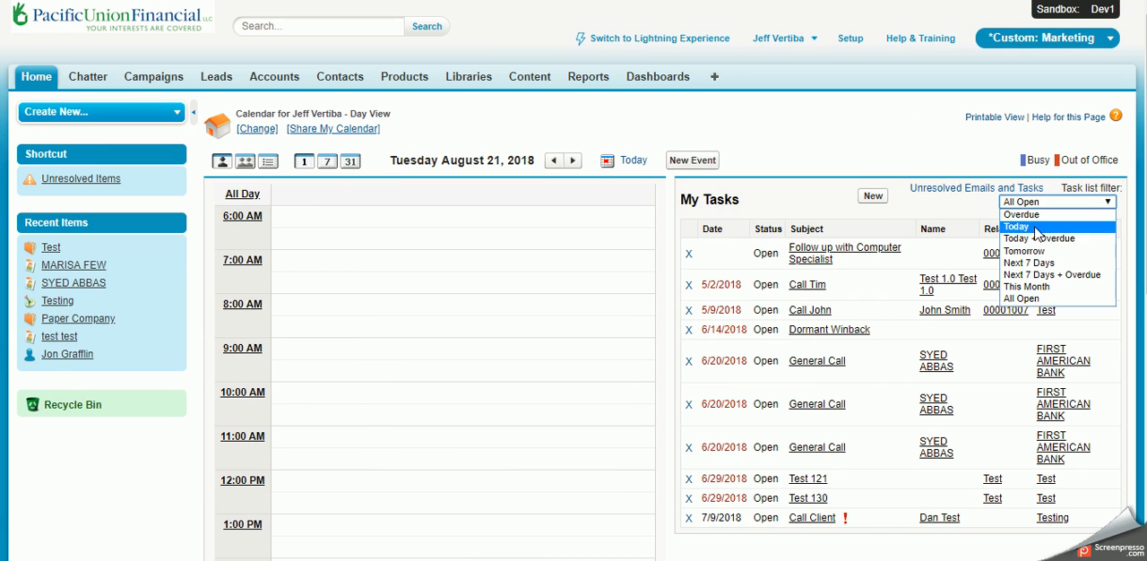
left_click(1046, 262)
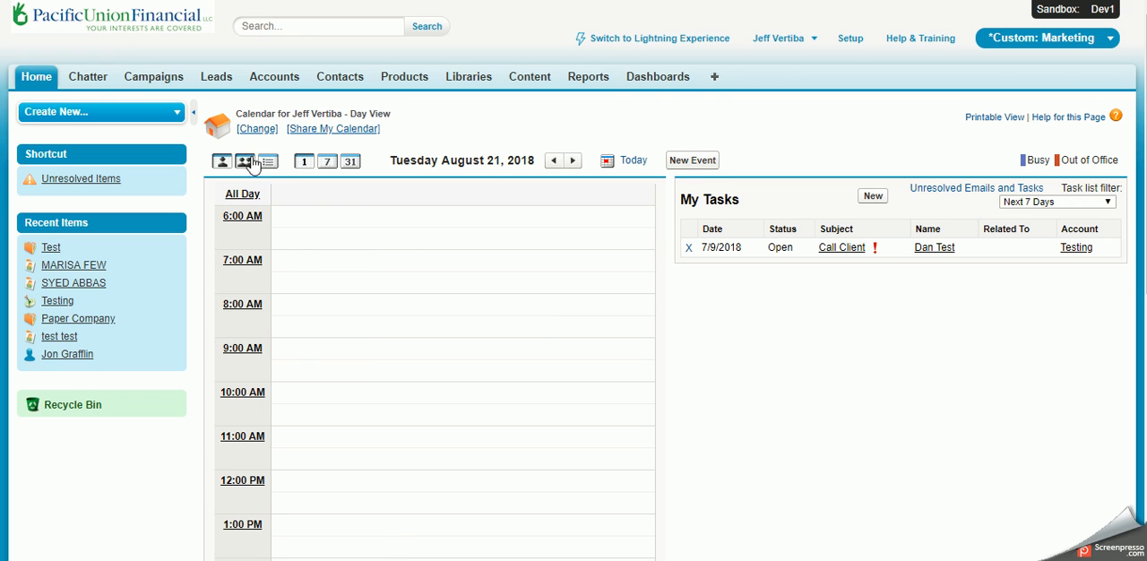
scroll(397, 295, "down", 5)
scroll(386, 313, "up", 5)
Step: View the calendar by week and by month, and look over the multi-user month view for All Users
left_click(326, 163)
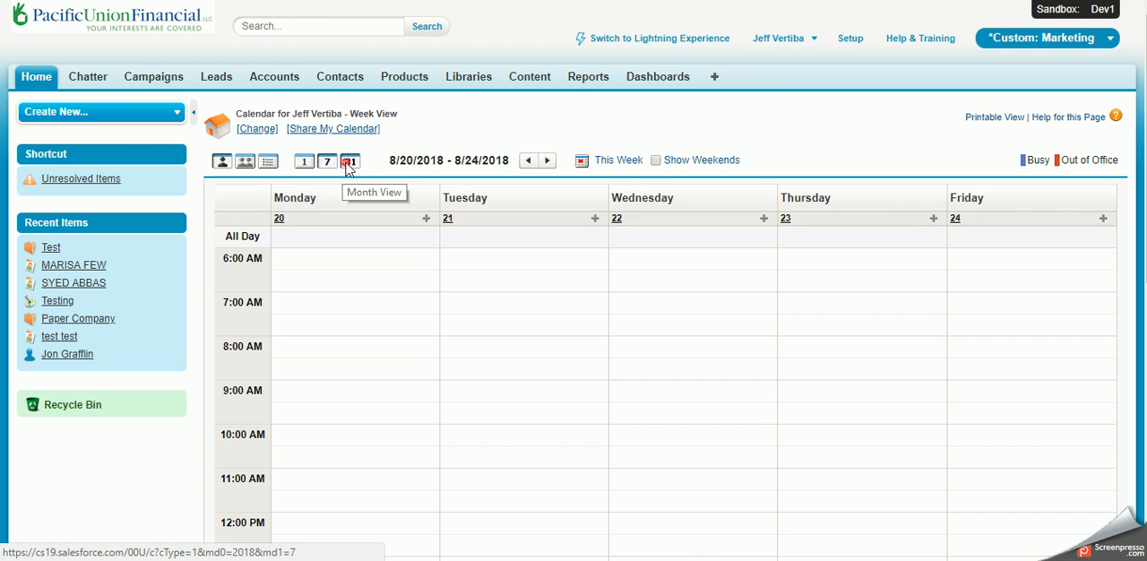
left_click(348, 161)
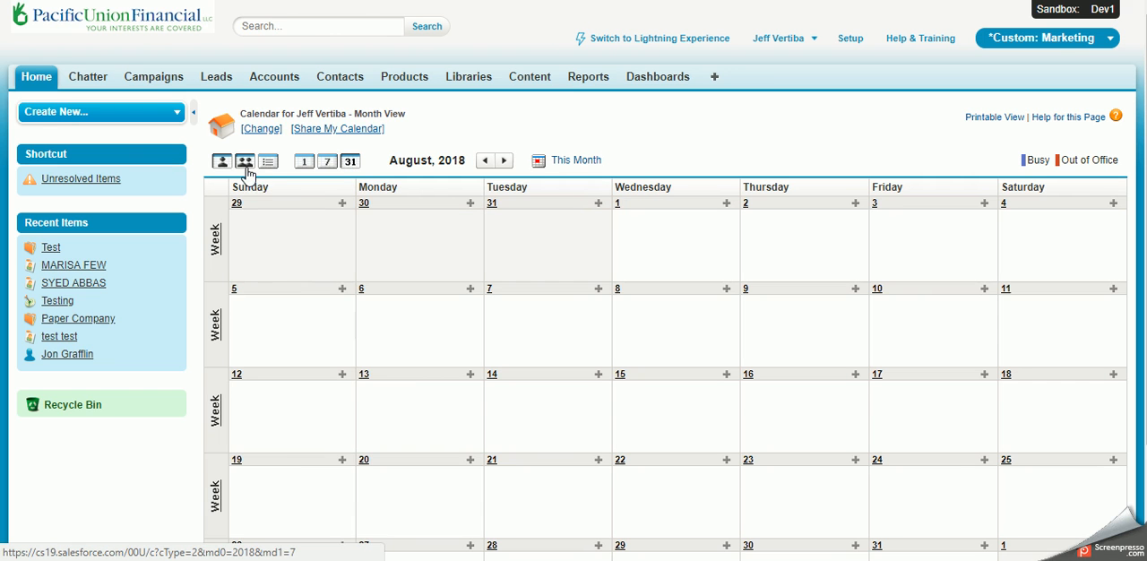
left_click(244, 163)
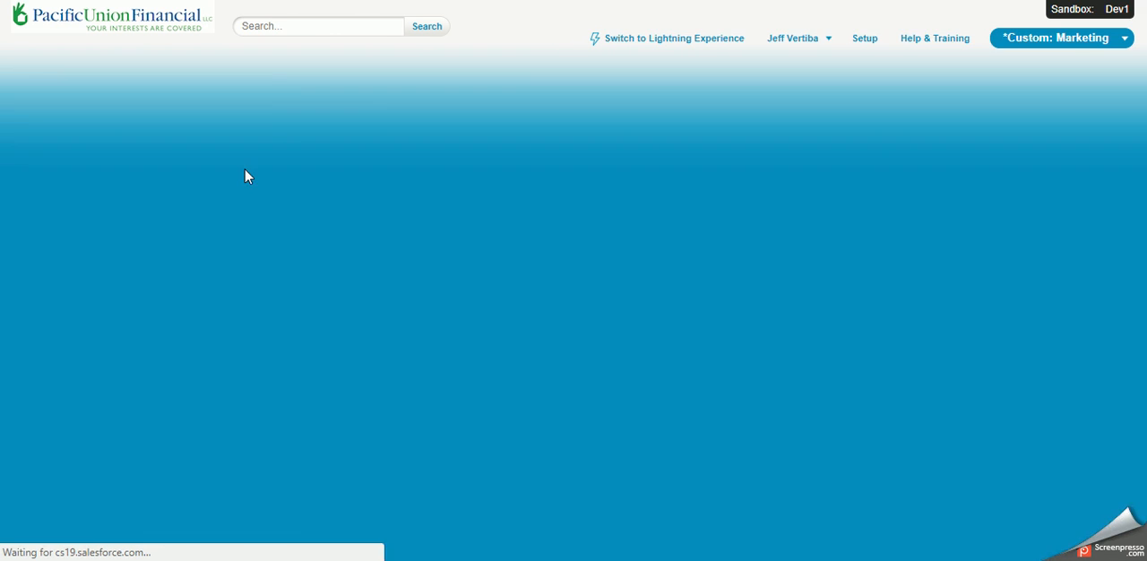
scroll(215, 269, "down", 8)
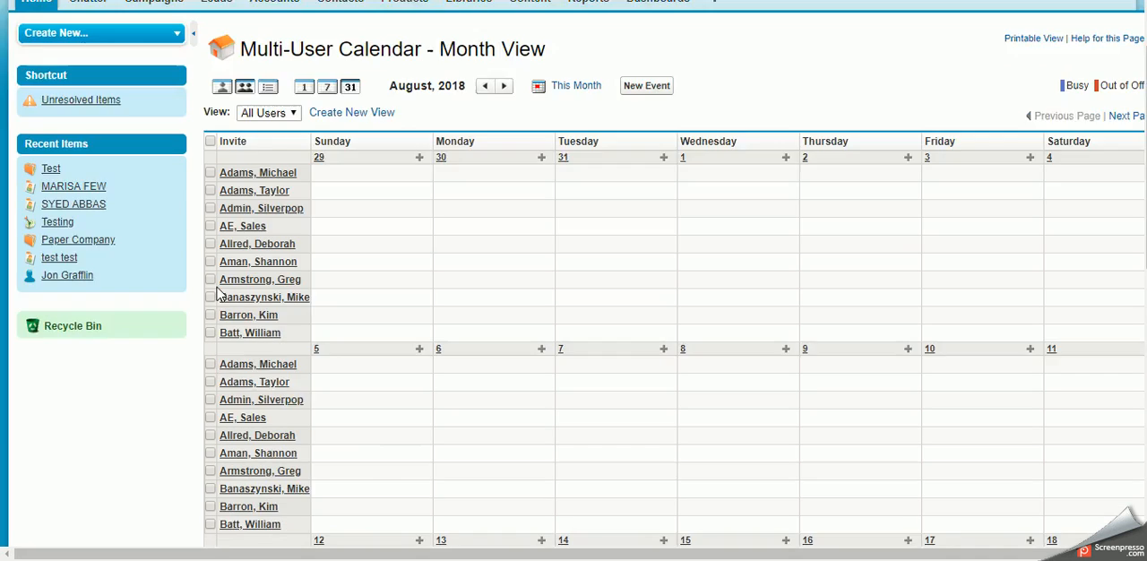
scroll(212, 297, "up", 8)
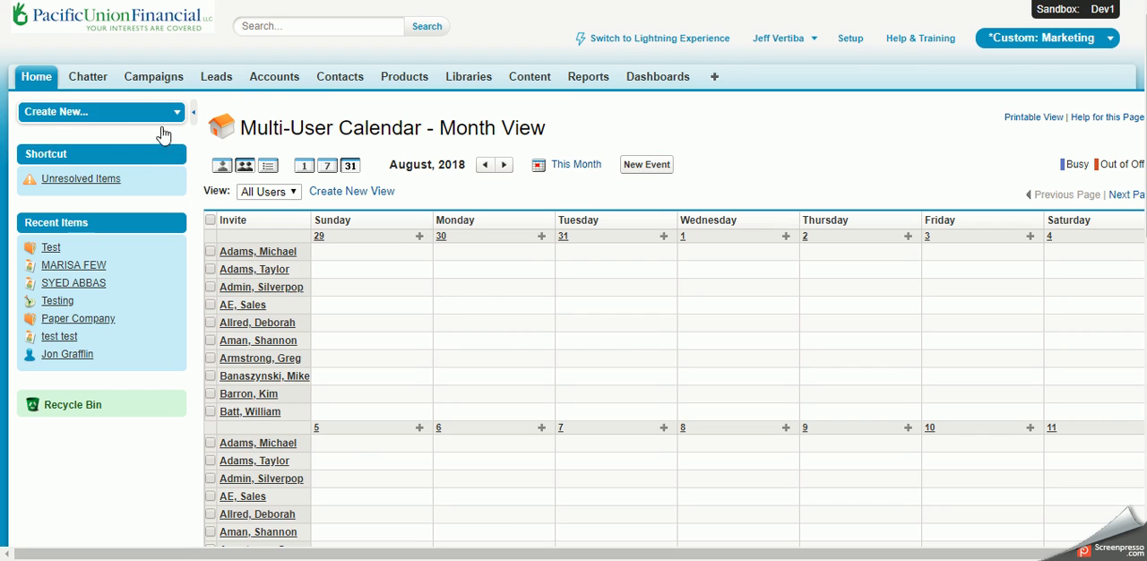
Step: Open the MFDB LLC contact from the My Contacts list and review its details, activities and history sections
left_click(325, 82)
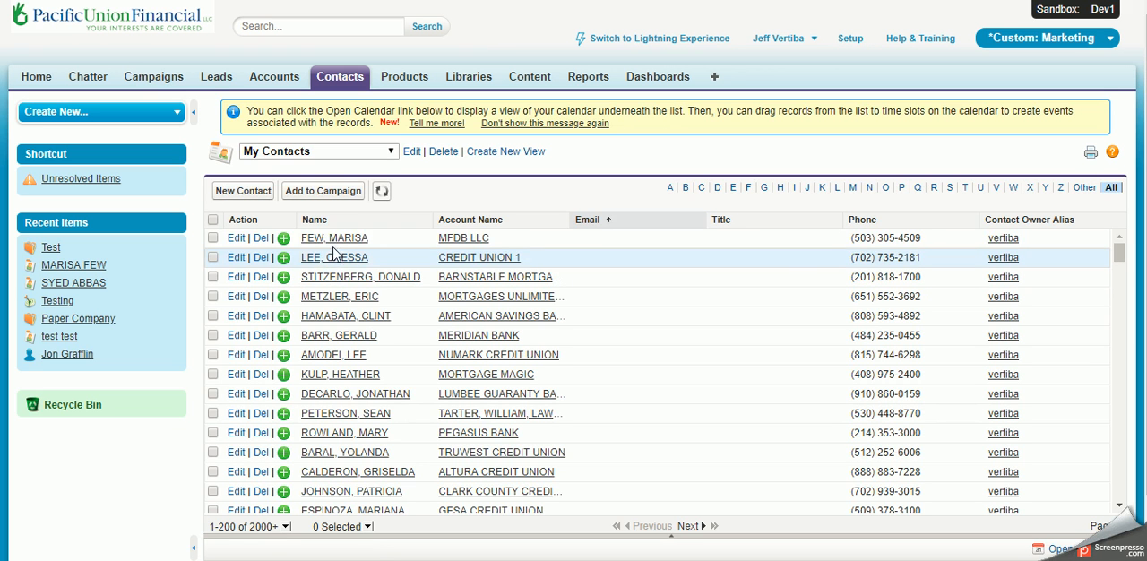
left_click(339, 240)
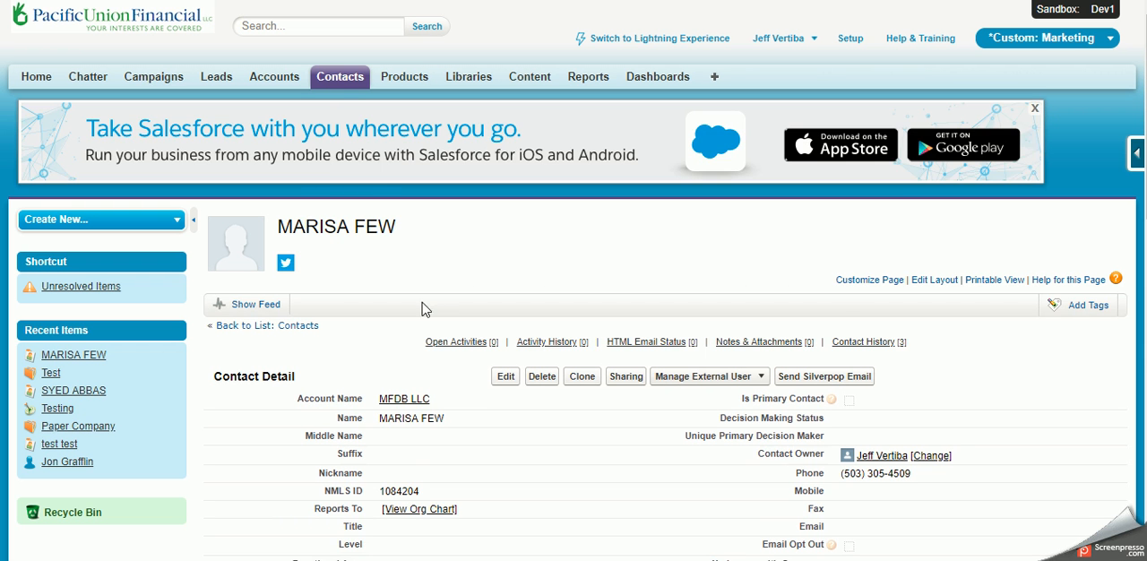
scroll(430, 289, "down", 3)
scroll(433, 285, "down", 6)
scroll(432, 282, "up", 6)
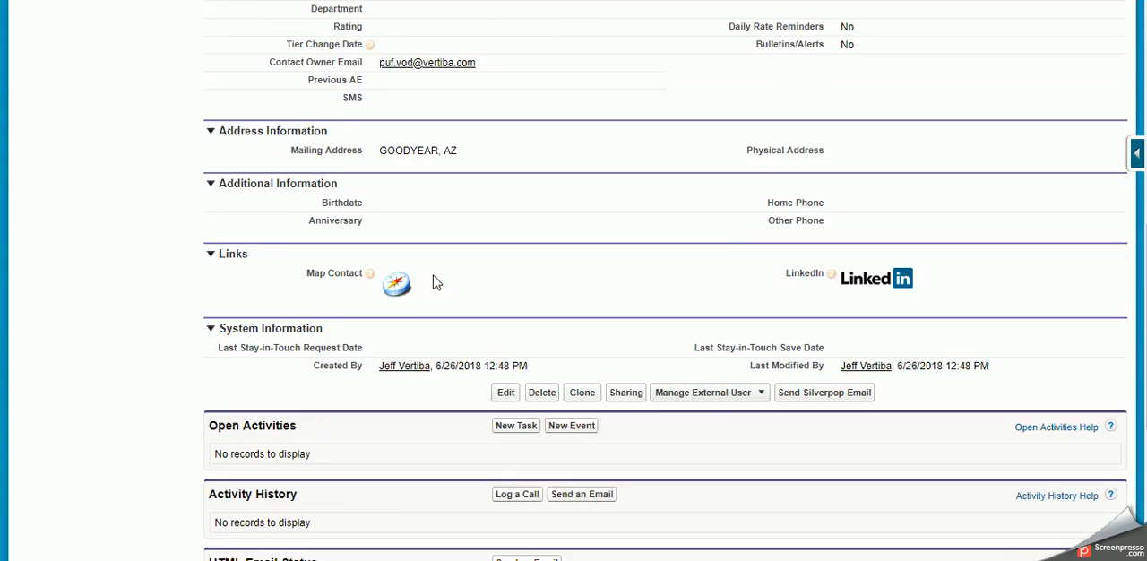
scroll(433, 281, "down", 7)
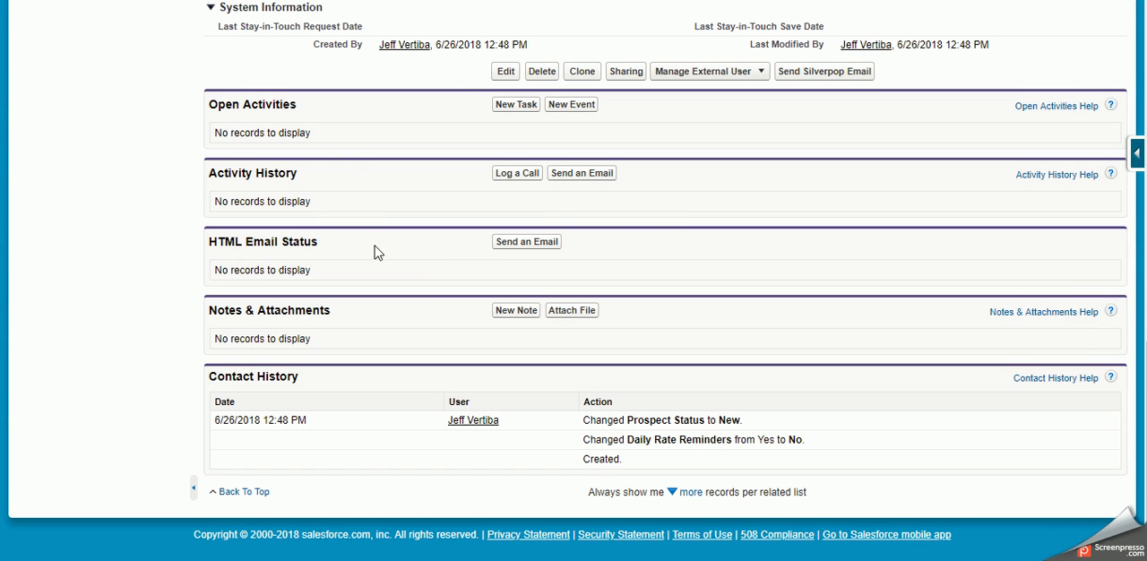
scroll(376, 253, "up", 1)
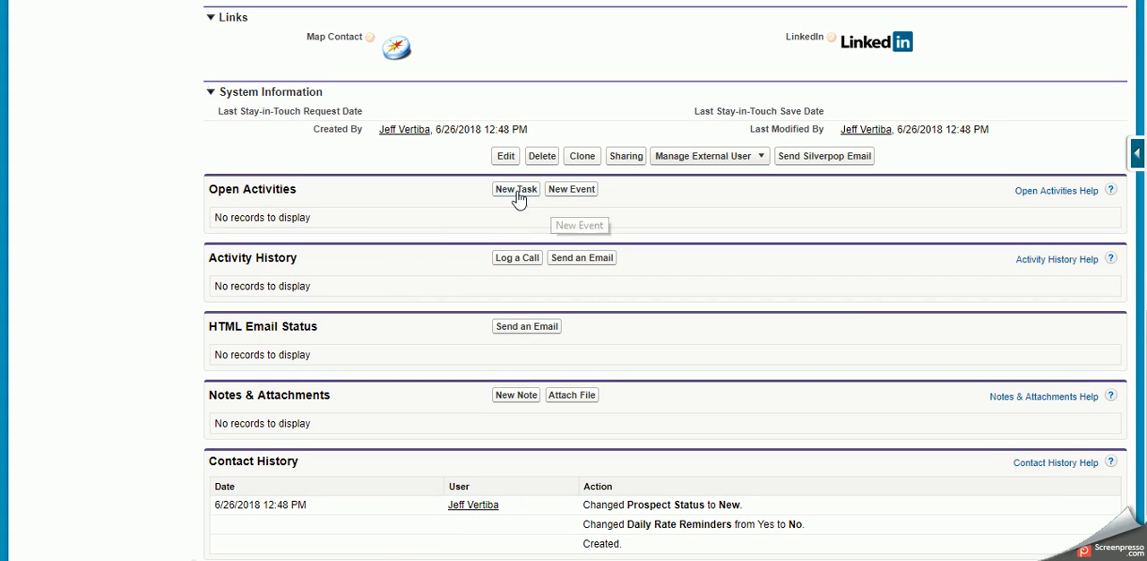
Step: Start a new task from the contact's open activities, look over its form, and cancel it without saving
left_click(516, 190)
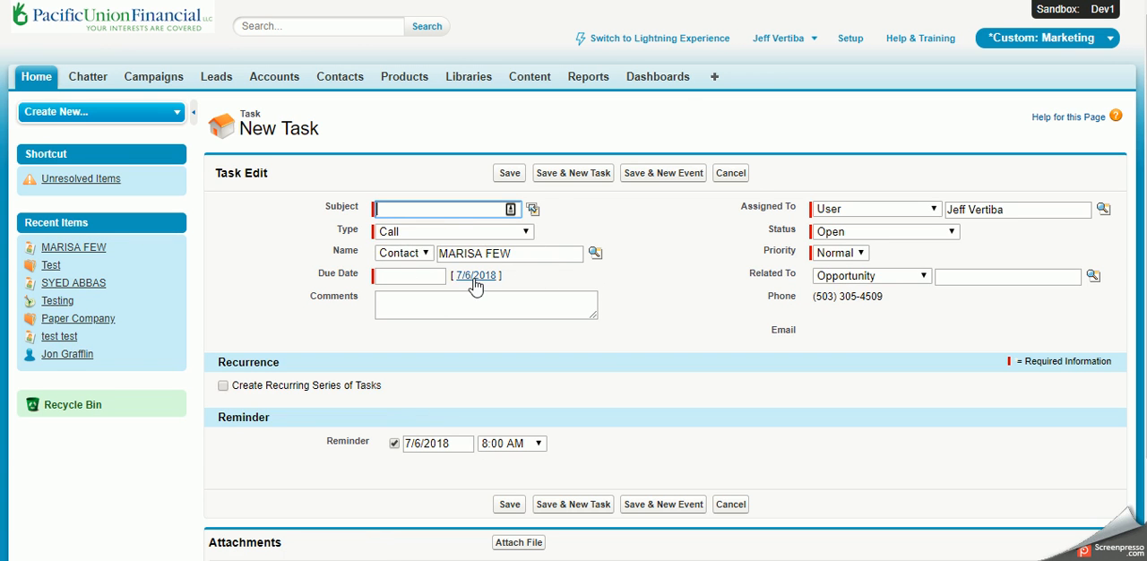
scroll(586, 310, "down", 2)
left_click(731, 61)
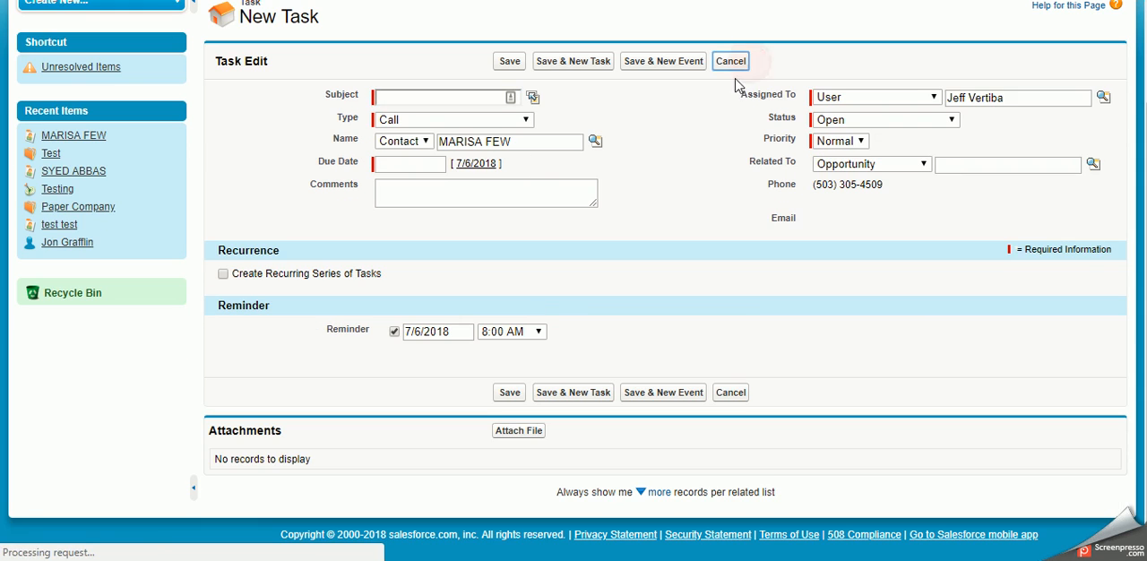
scroll(253, 265, "down", 5)
scroll(254, 265, "down", 5)
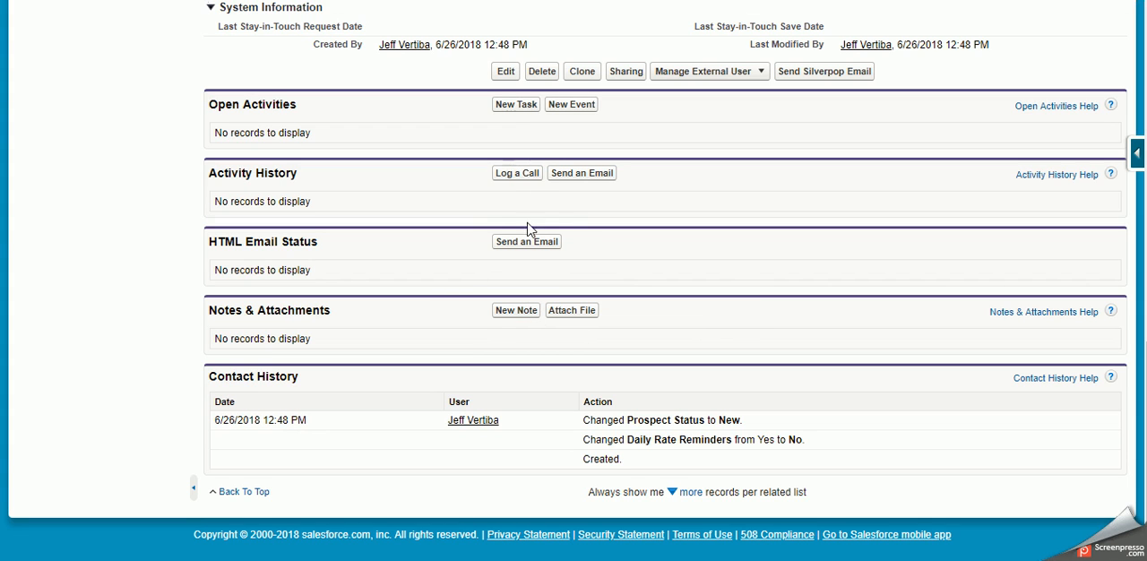
Step: Start logging a call for the contact, examine the call type, follow-up task and reminder fields, and cancel the form
left_click(521, 179)
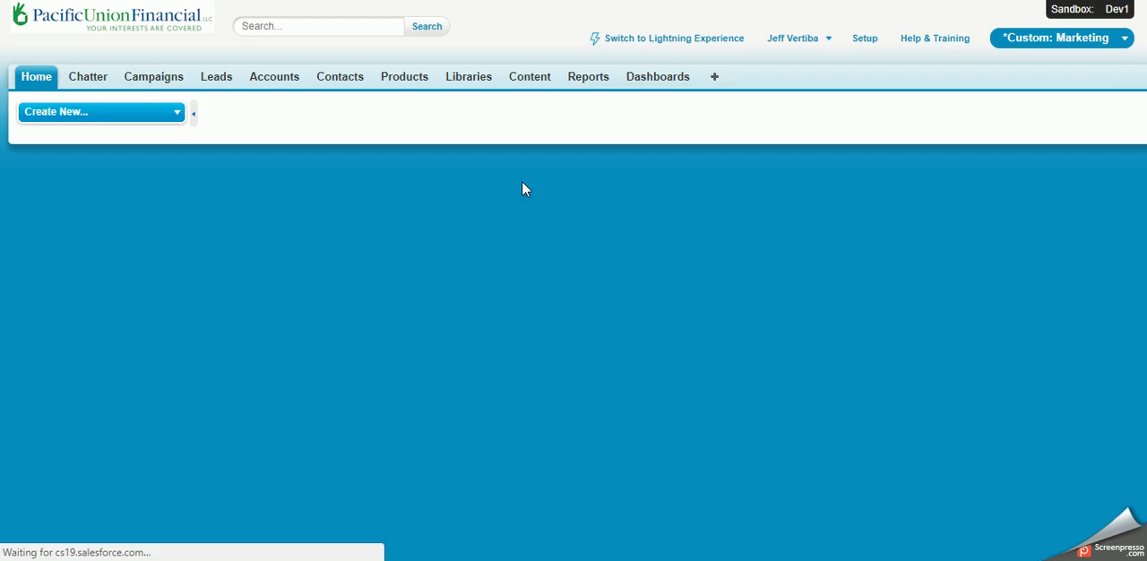
double_click(409, 212)
left_click(649, 226)
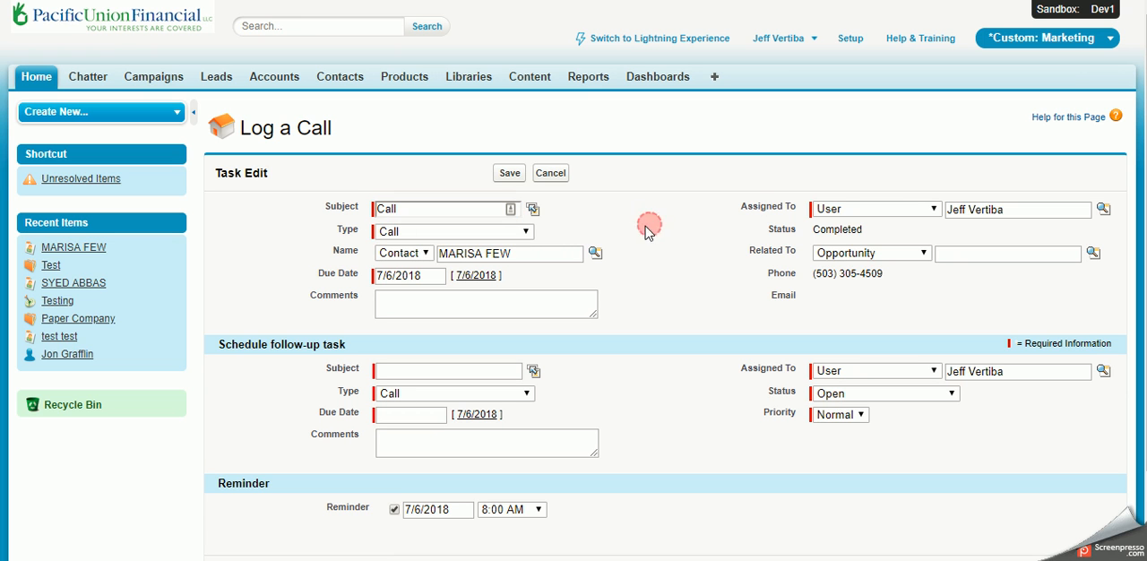
scroll(627, 399, "down", 1)
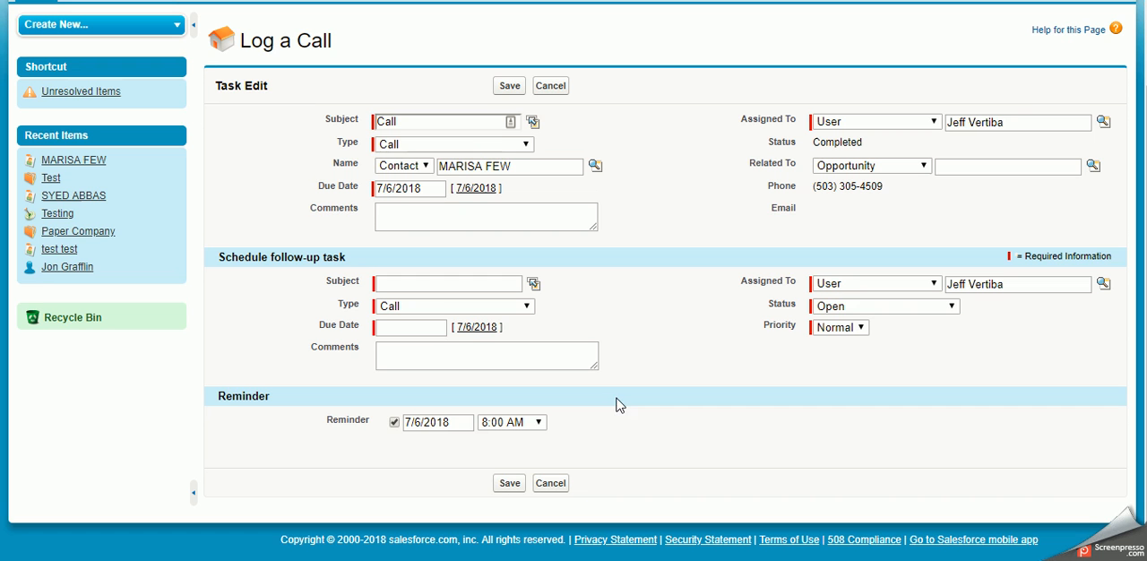
scroll(415, 321, "up", 1)
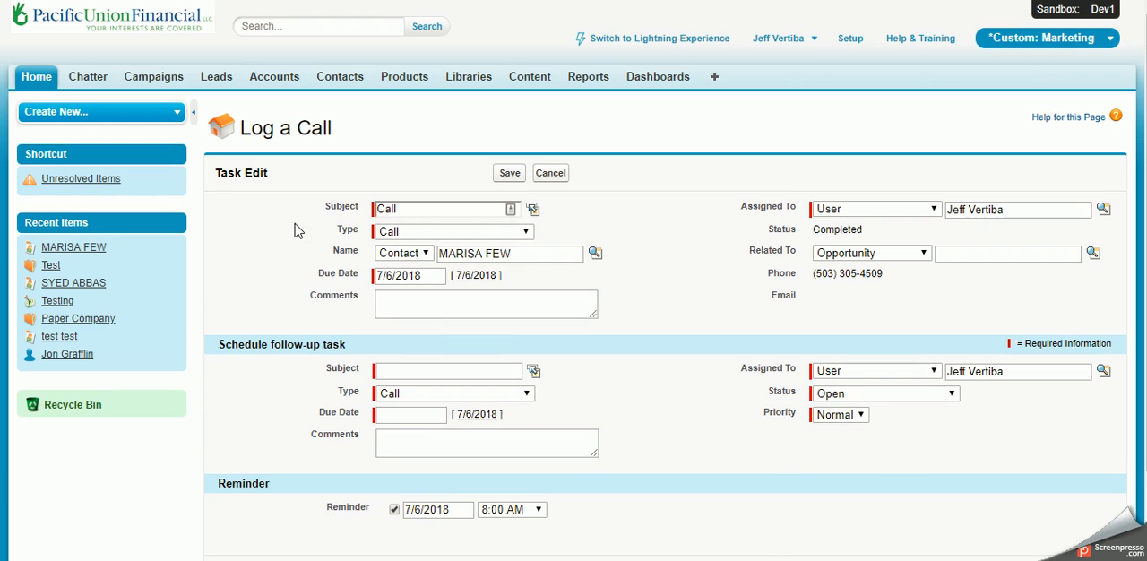
left_click(390, 231)
left_click(392, 235)
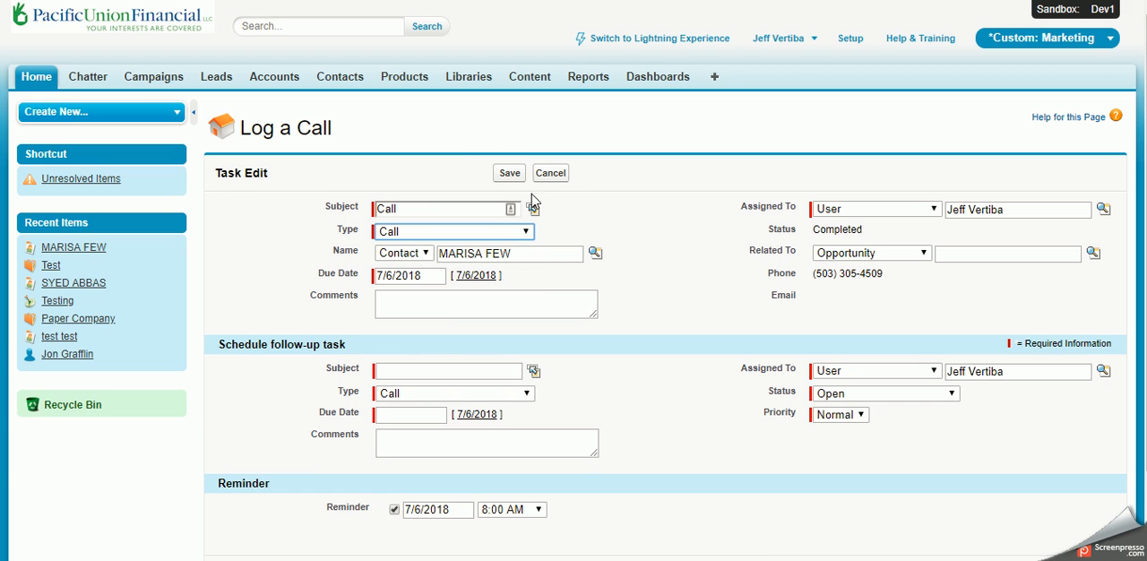
left_click(557, 180)
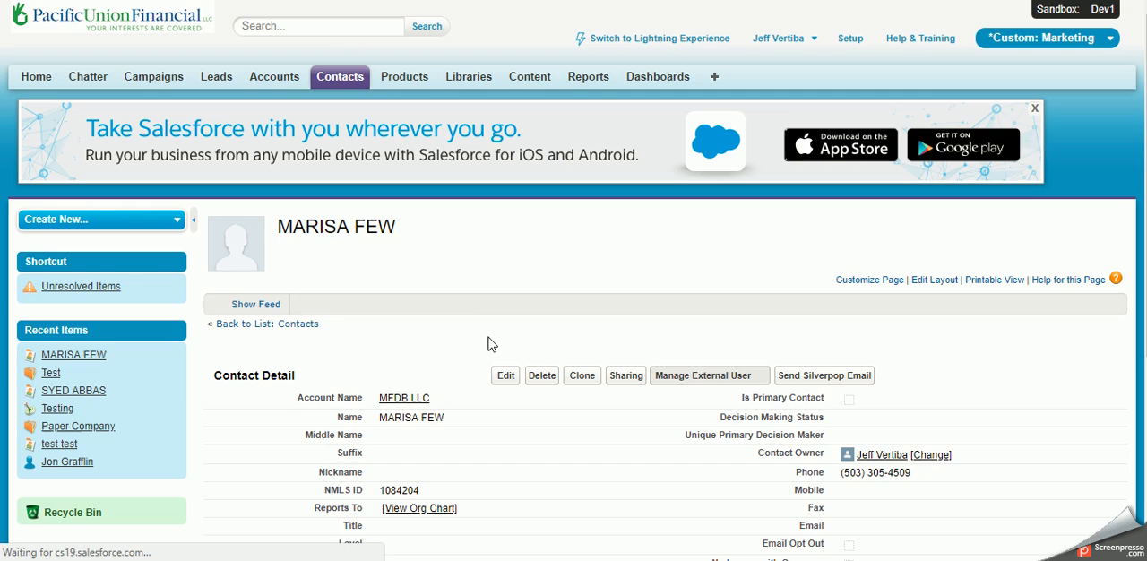
Step: Start an email to the contact from the record's related lists and examine its recipient, subject and body fields
scroll(480, 392, "down", 10)
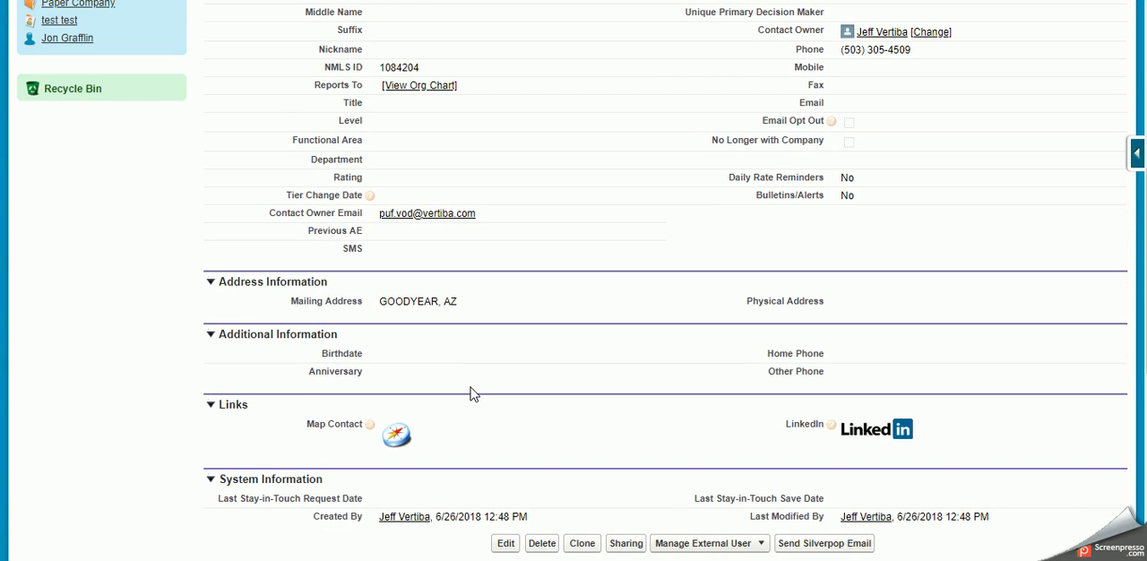
scroll(478, 383, "up", 2)
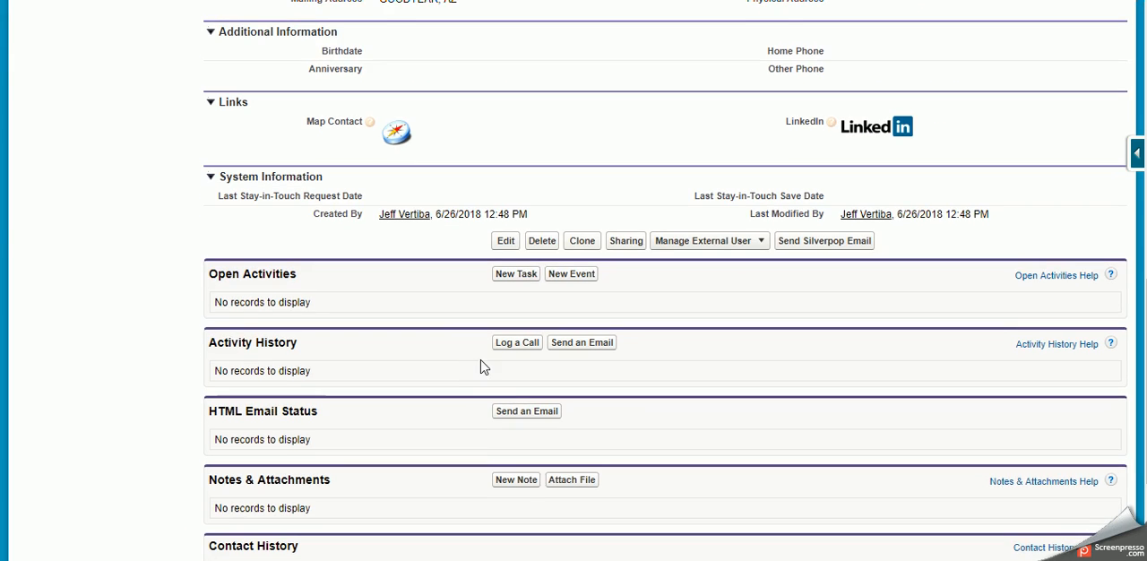
scroll(480, 367, "up", 1)
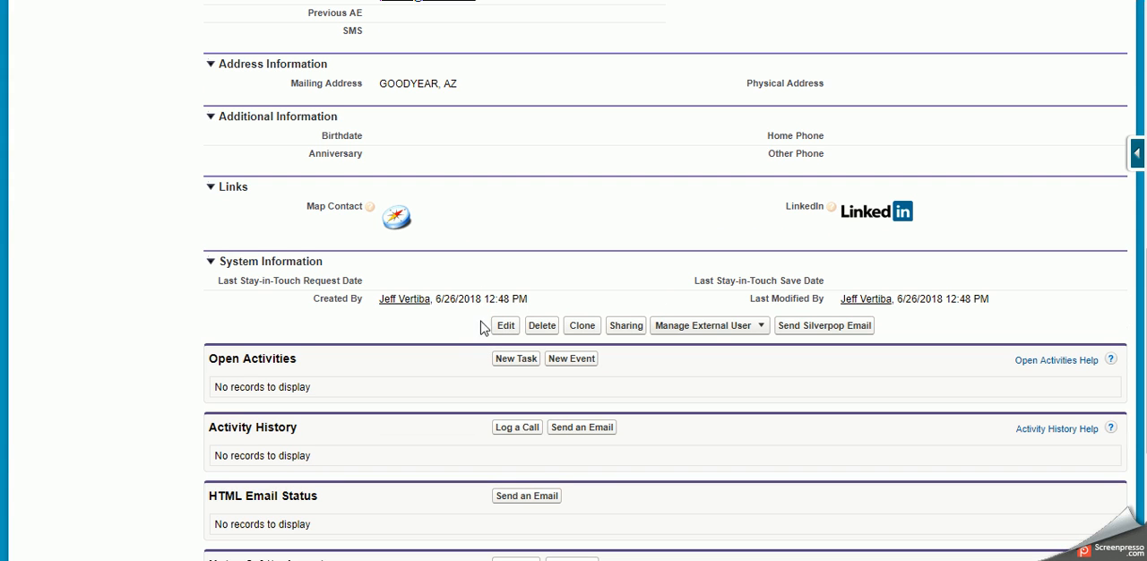
scroll(442, 284, "down", 2)
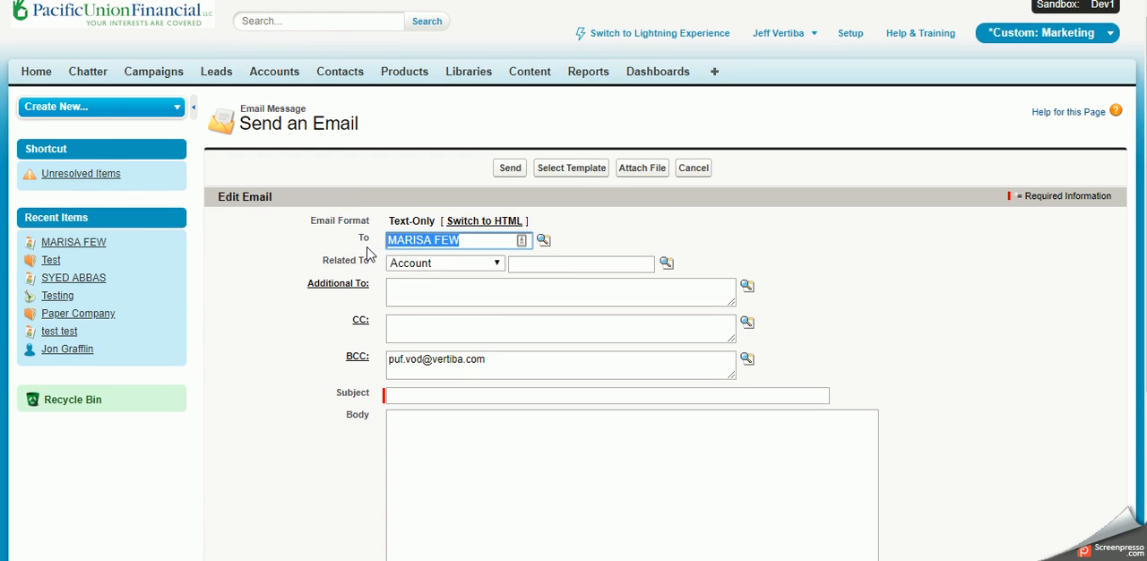
scroll(412, 305, "down", 1)
left_click(520, 403)
left_click_drag(392, 162, 582, 148)
left_click(594, 144)
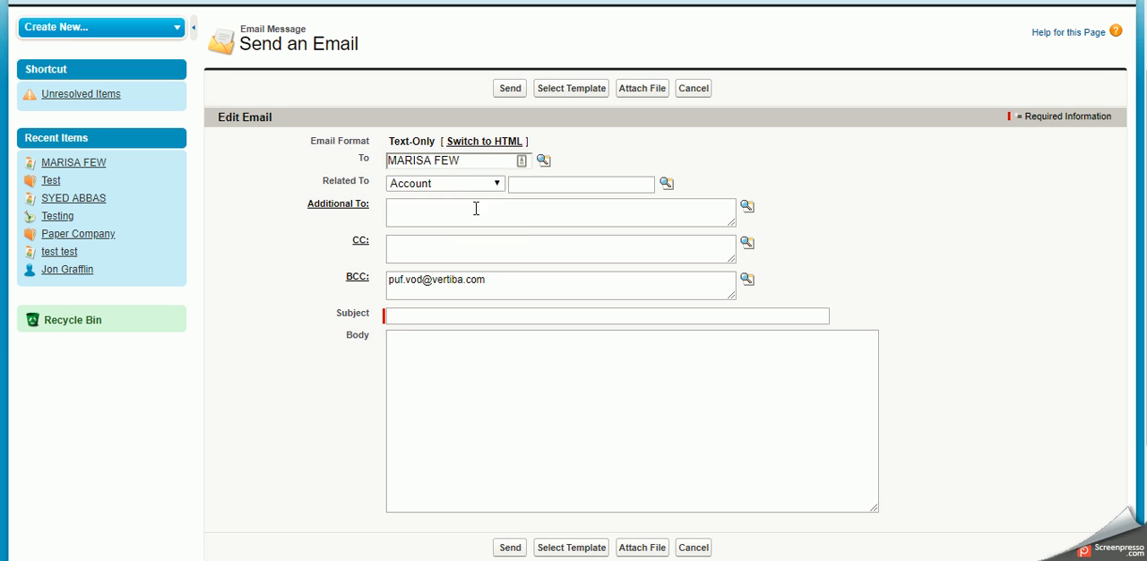
Step: Begin the email body with "Hello," and fill the message from the New Salesforce User template
left_click(463, 339)
left_click(461, 317)
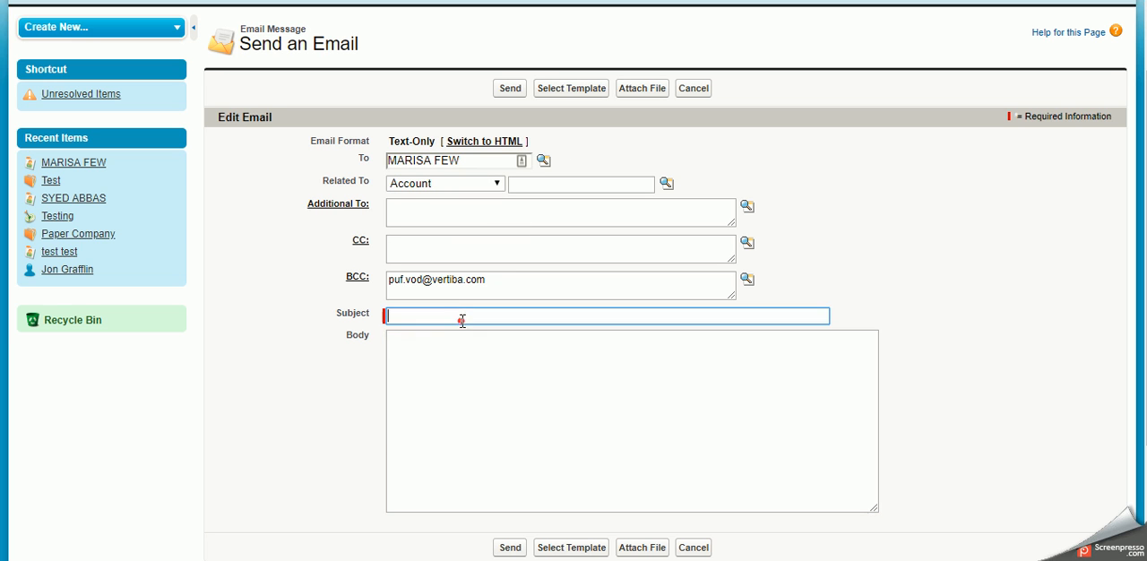
left_click(576, 470)
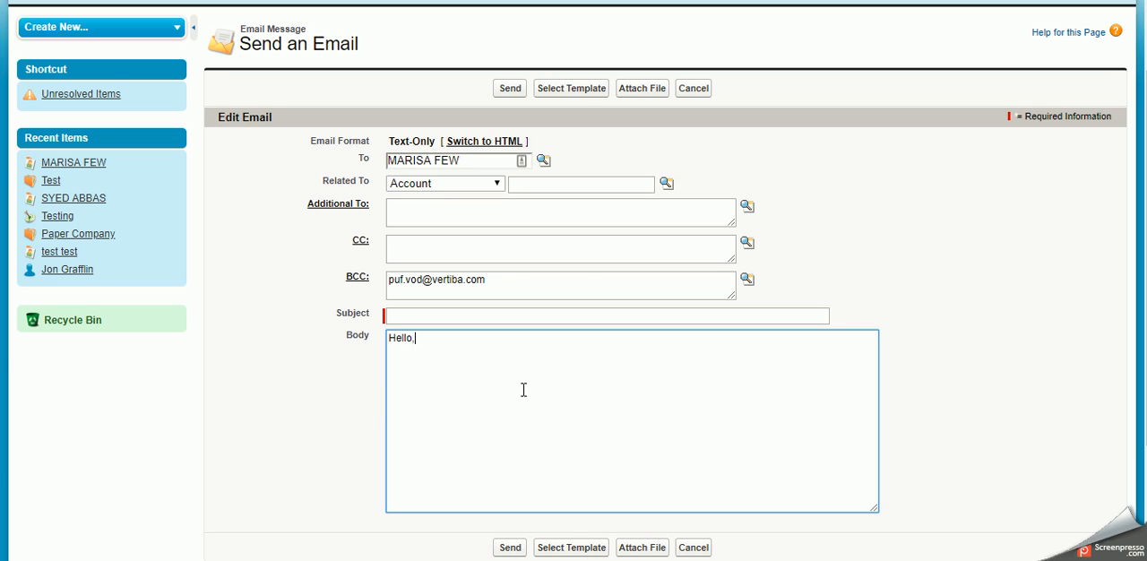
left_click(576, 90)
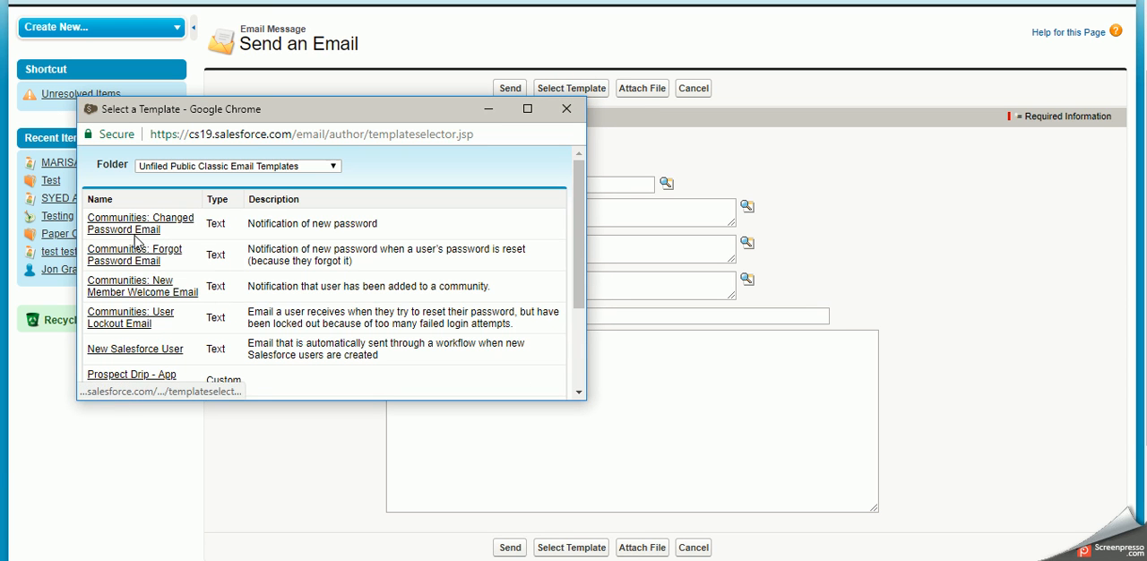
left_click(143, 348)
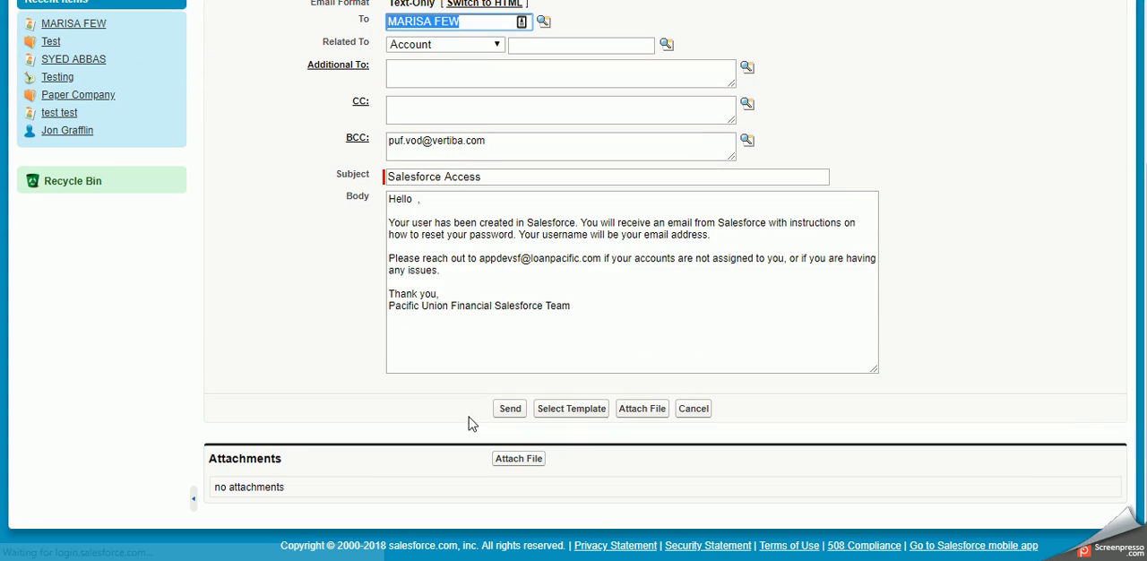
Step: Review the template's subject, body text and attachments section, and cancel the email without sending it
left_click(616, 339)
key("ctrl+a")
left_click(335, 217)
scroll(354, 285, "up", 2)
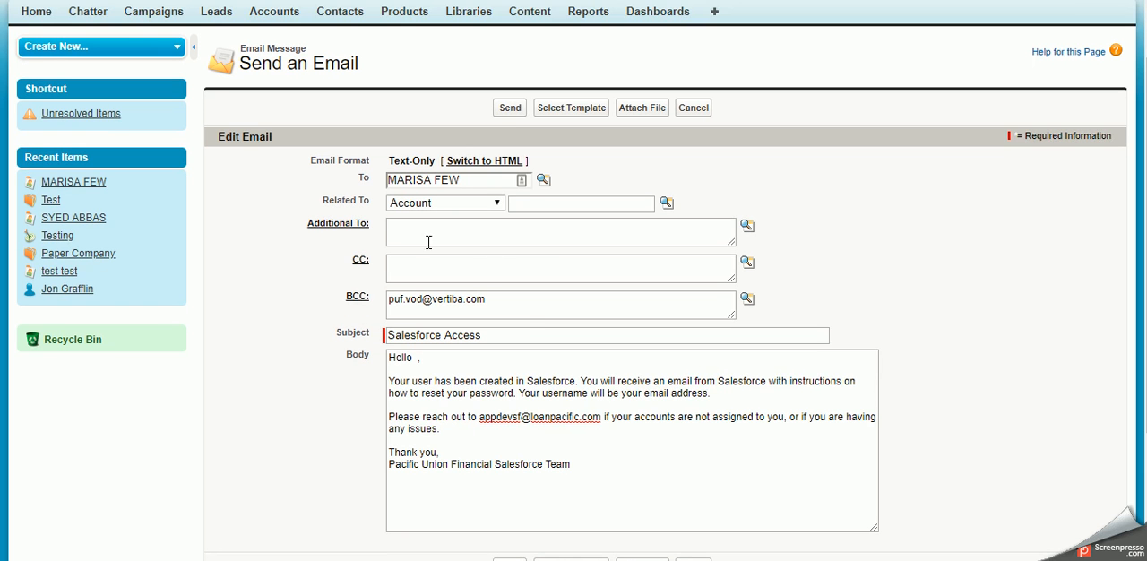
scroll(537, 238, "down", 2)
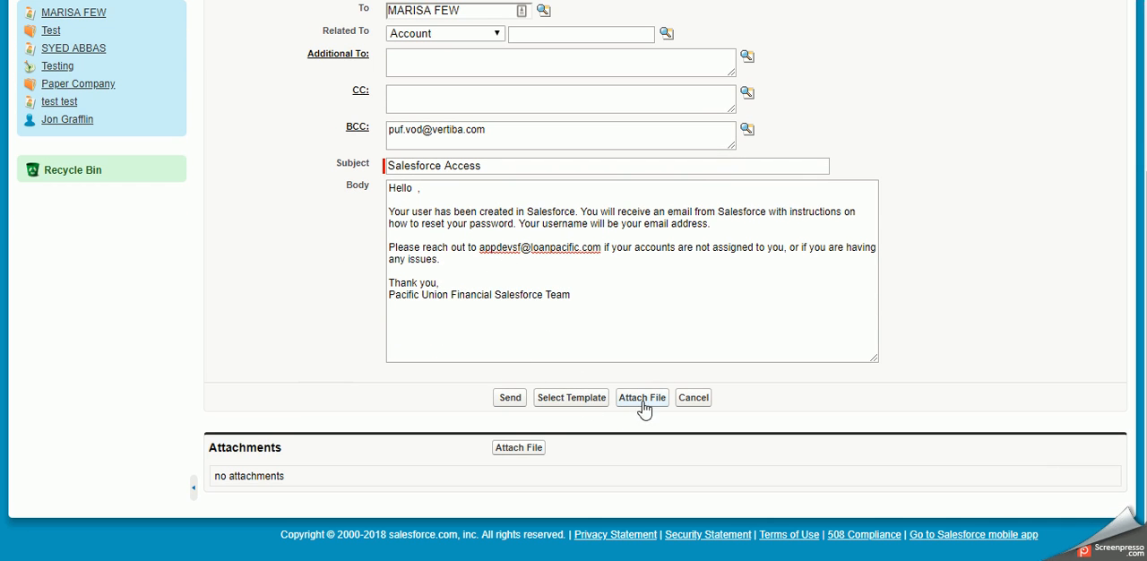
left_click(692, 399)
Step: Review the contact's details, system information and related lists, including the Send Silverpop Email option
scroll(627, 358, "down", 4)
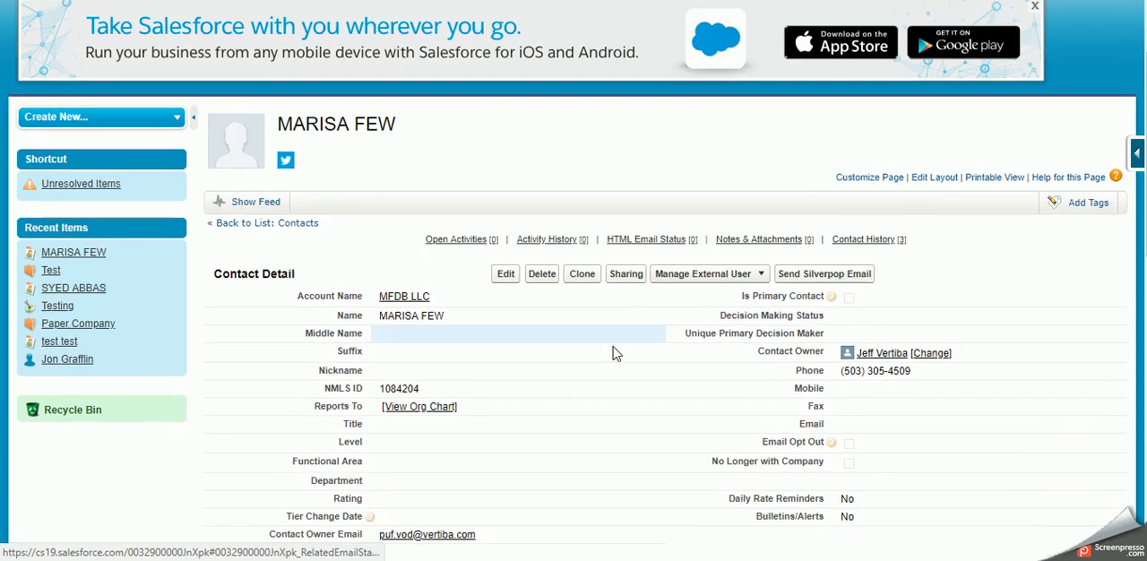
scroll(518, 267, "down", 6)
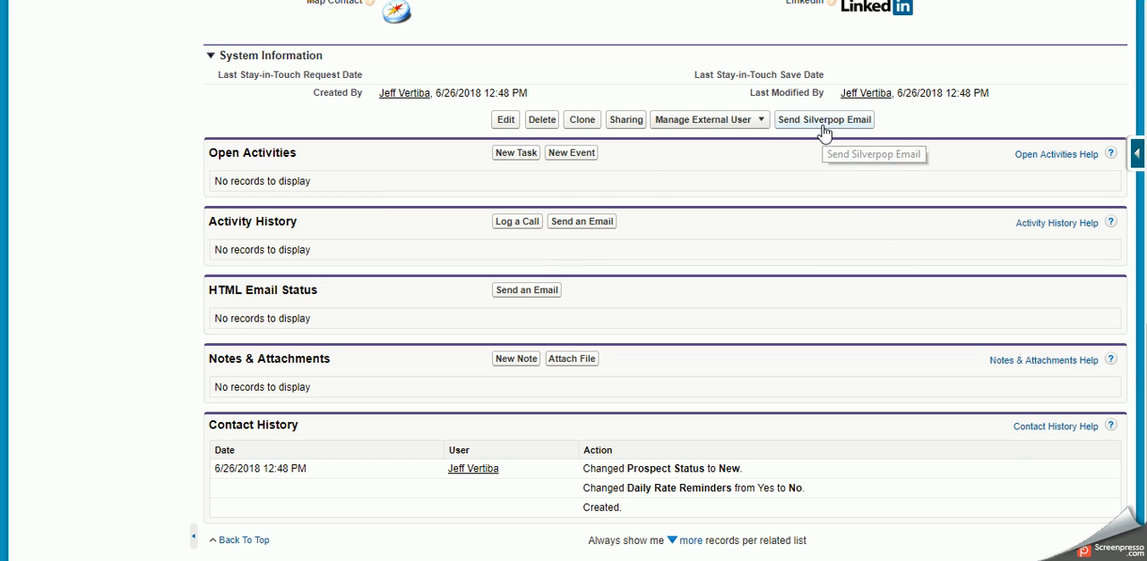
scroll(627, 288, "up", 4)
scroll(627, 288, "up", 5)
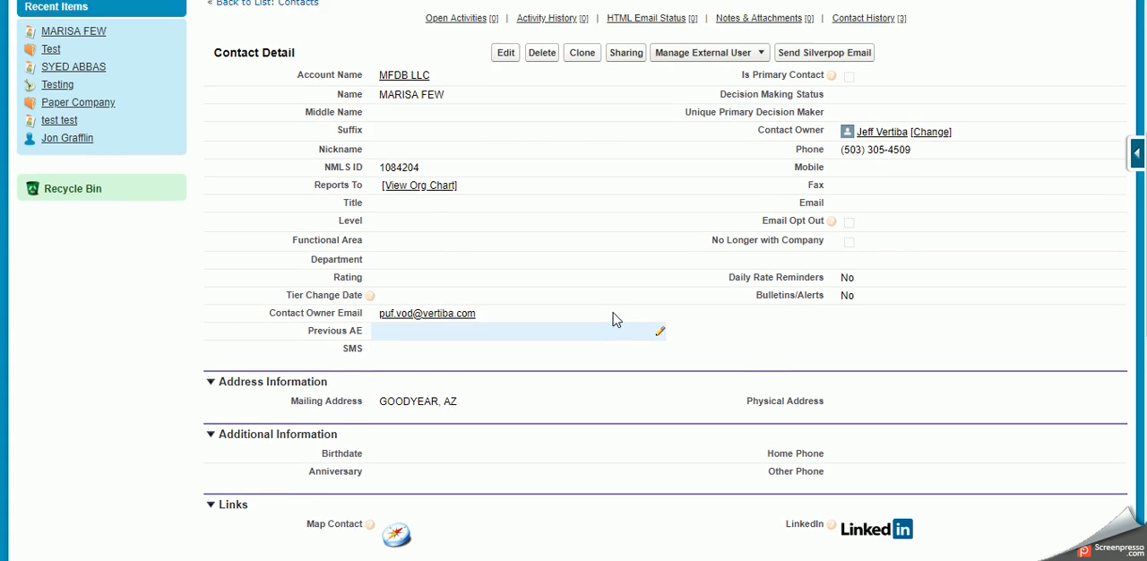
Step: View the All Active Campaigns list and return to the home page with its tasks and calendar
left_click(159, 77)
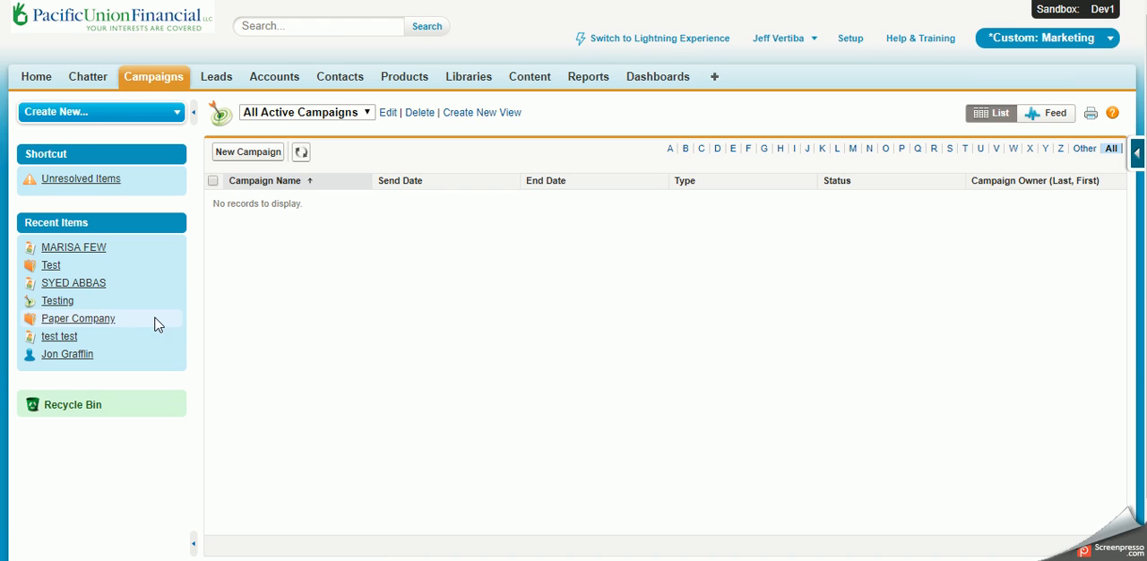
left_click(38, 78)
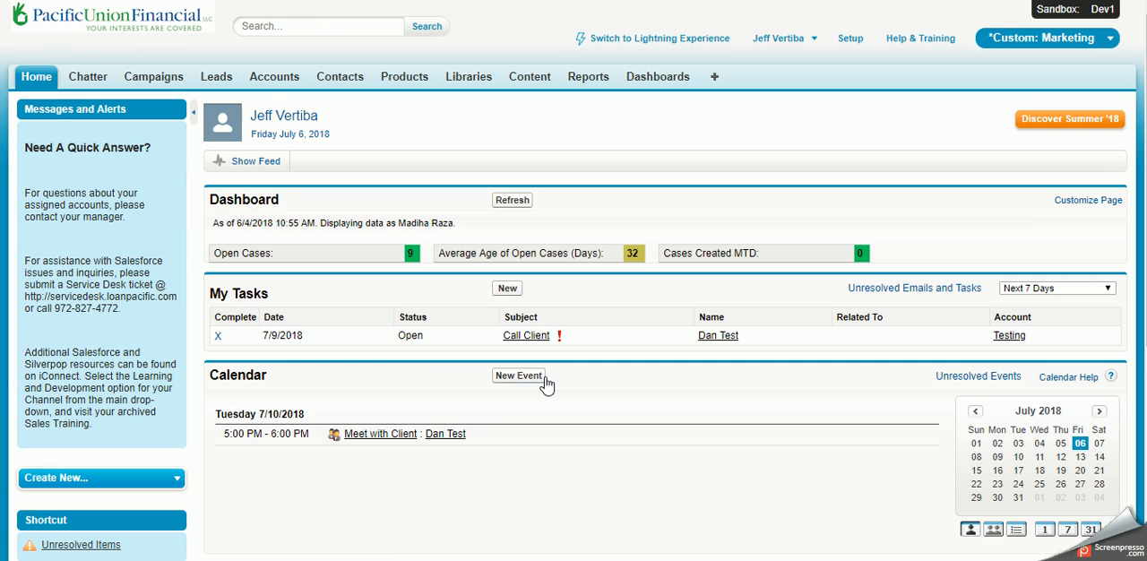